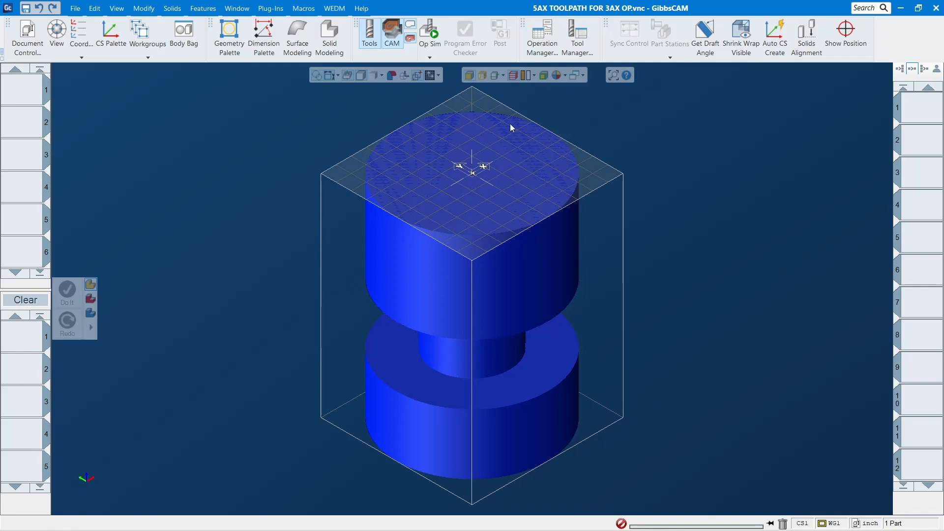
Chamfer the upper outer edge of the lower cylinder with a length of 0.03 inch
left_click(430, 75)
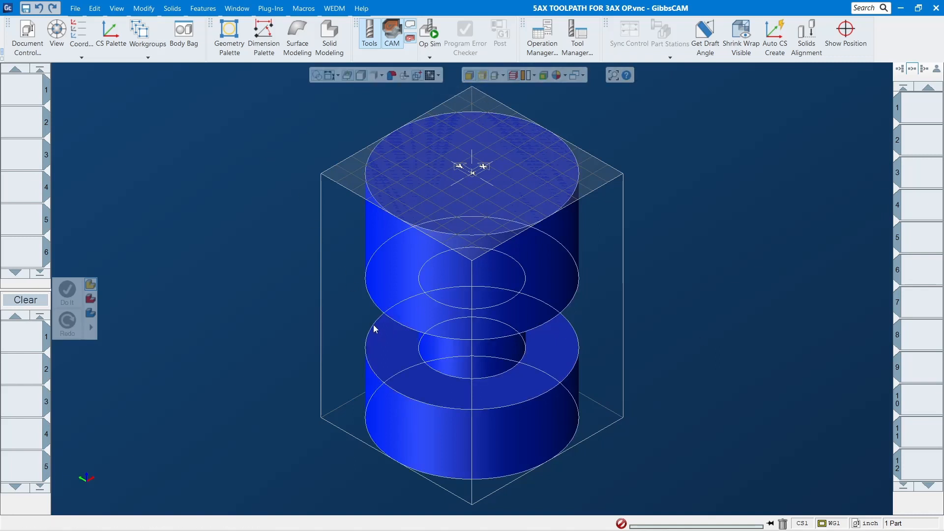
left_click(415, 283)
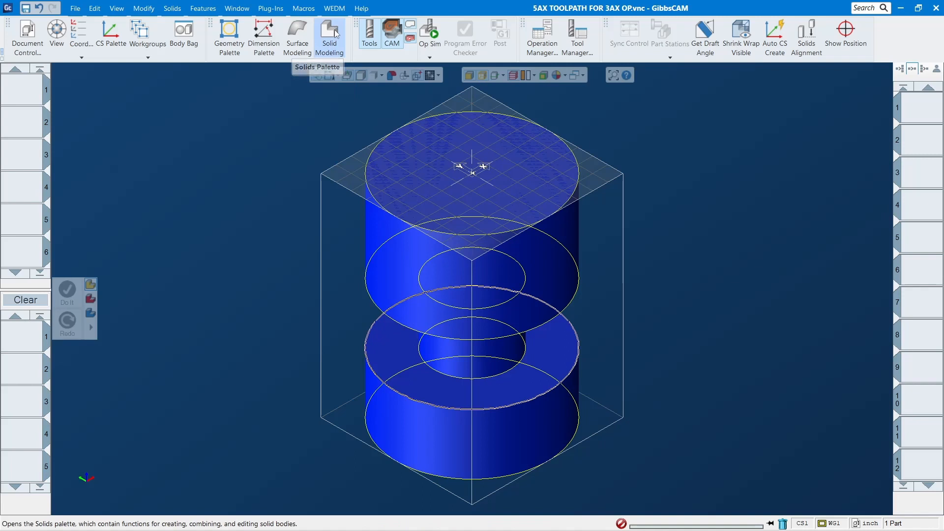
left_click(329, 35)
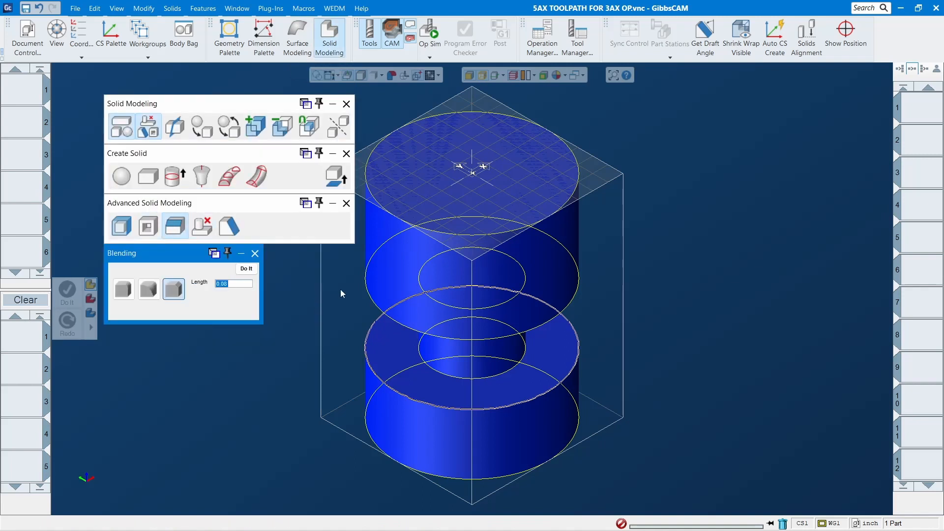
type(".03")
left_click(173, 290)
left_click(246, 269)
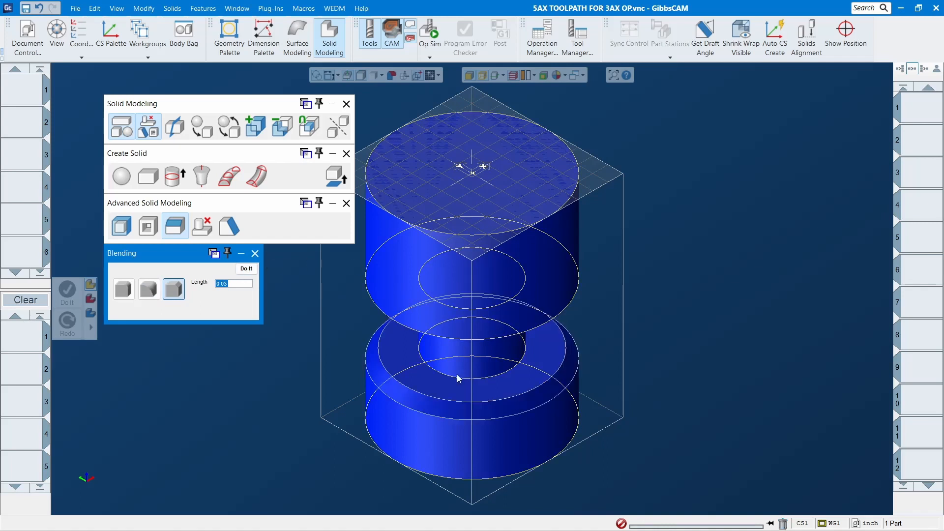
Chamfer the lower outer edge of the upper cylinder with a length of 0.06 inch and close the solid modeling palettes
scroll(428, 395, "down", 3)
middle_click_drag(462, 354, 525, 171)
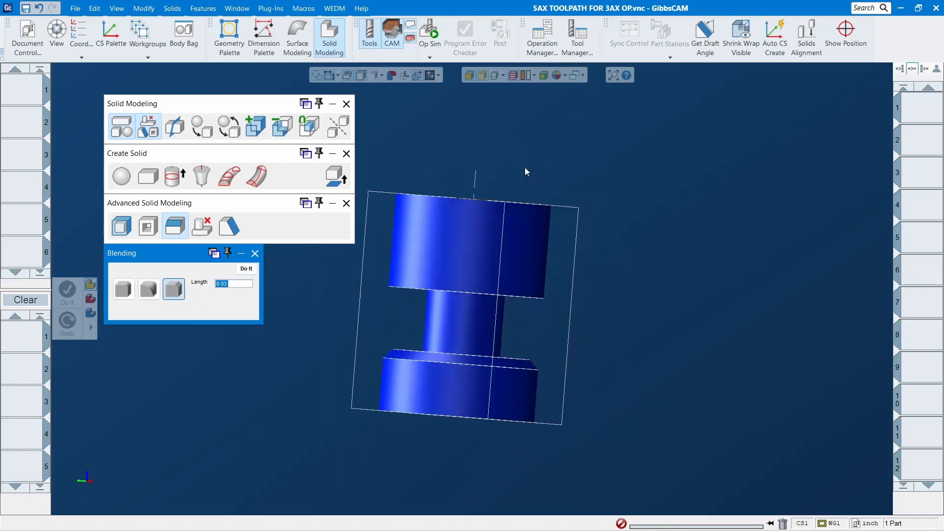
middle_click_drag(417, 277, 390, 151)
left_click(419, 280)
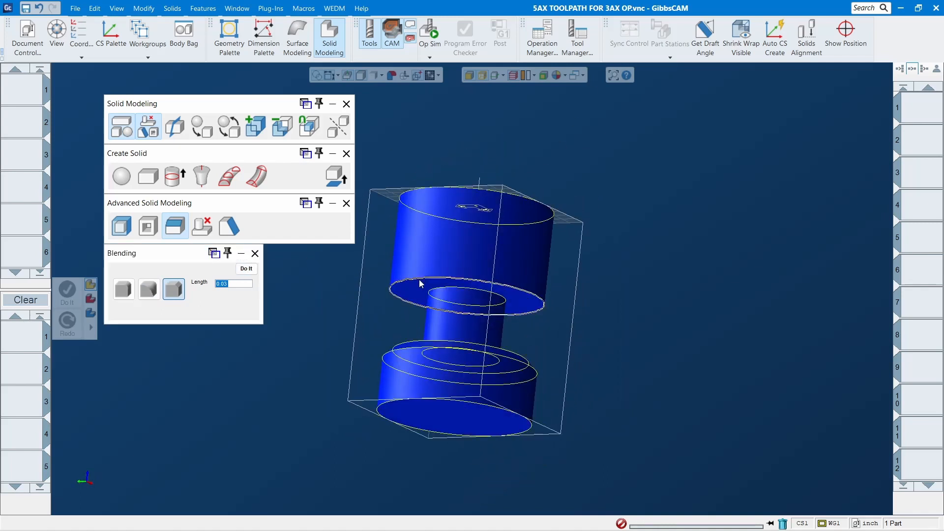
left_click(236, 284)
type(".0")
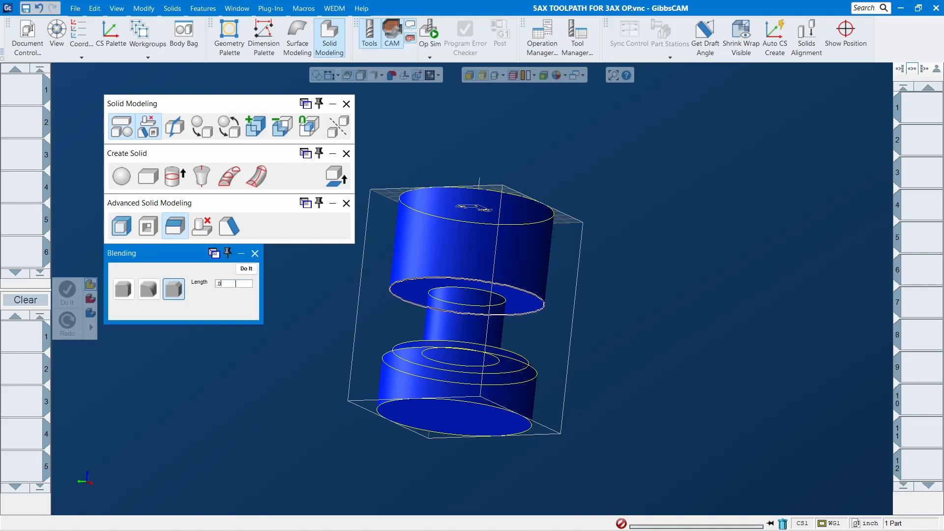
type("6")
left_click(249, 271)
left_click(347, 104)
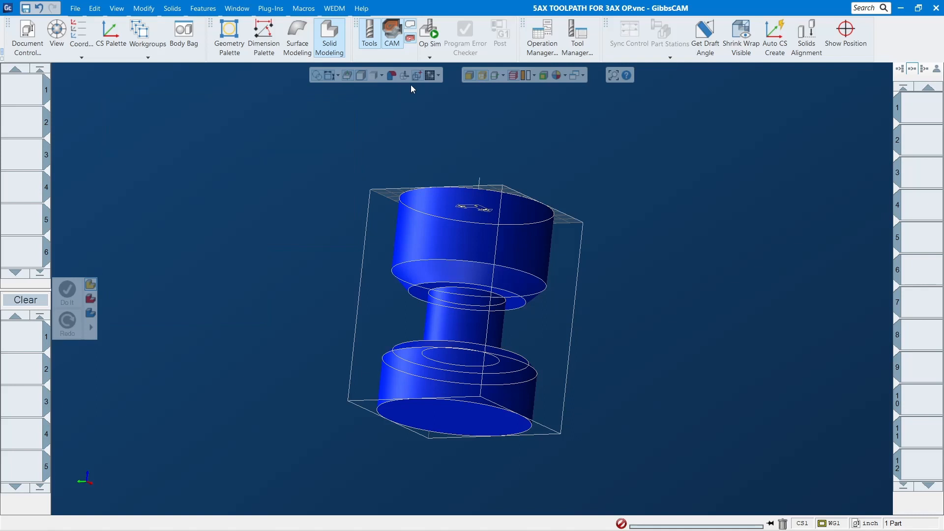
Switch from edge to face selection and examine the chamfer face on the lower cylinder
left_click(483, 75)
middle_click_drag(542, 194, 429, 424)
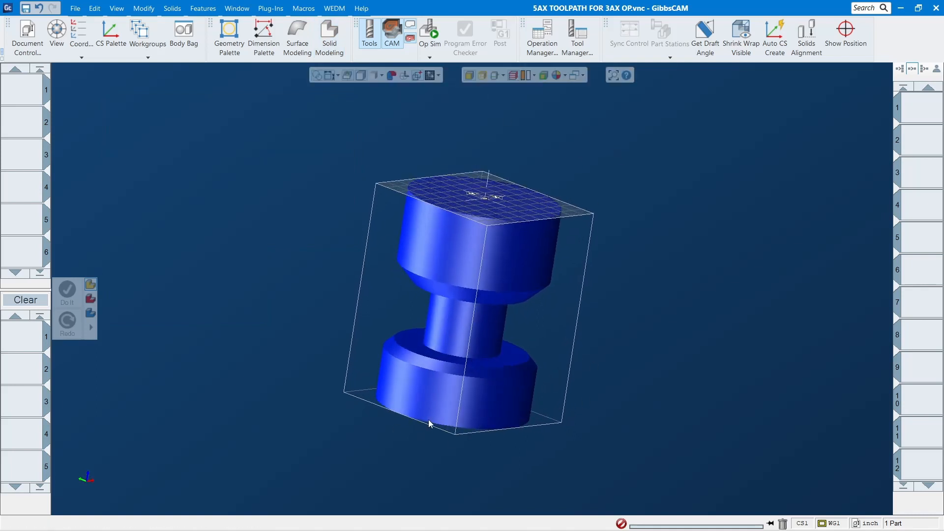
left_click(438, 285)
left_click(398, 354)
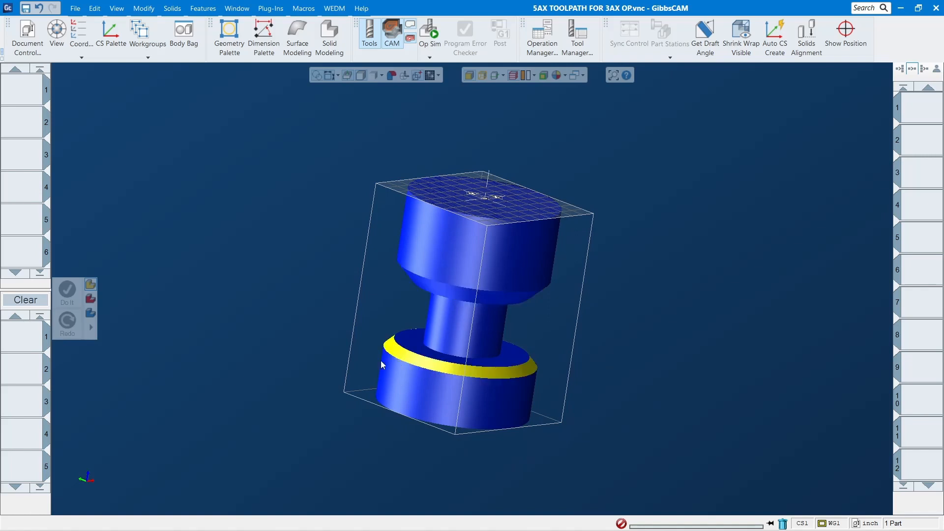
left_click(313, 306)
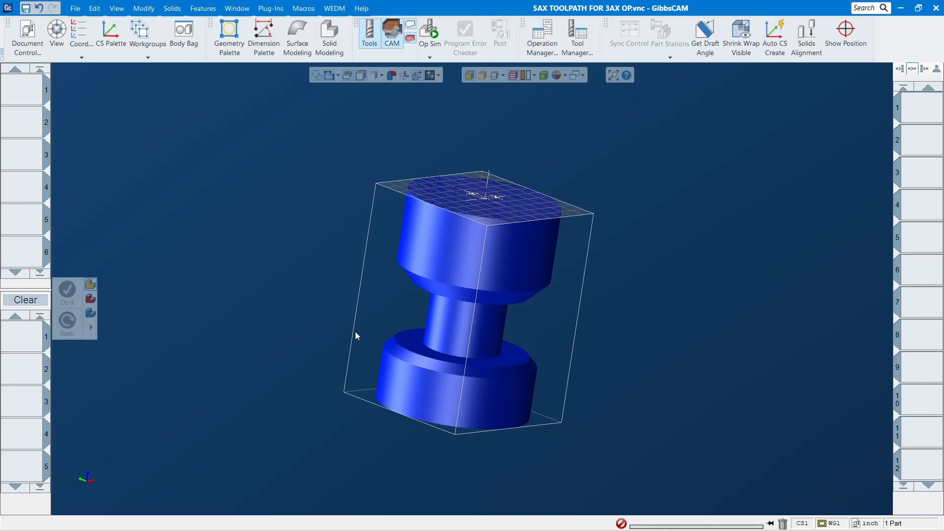
left_click(449, 287)
left_click(429, 362)
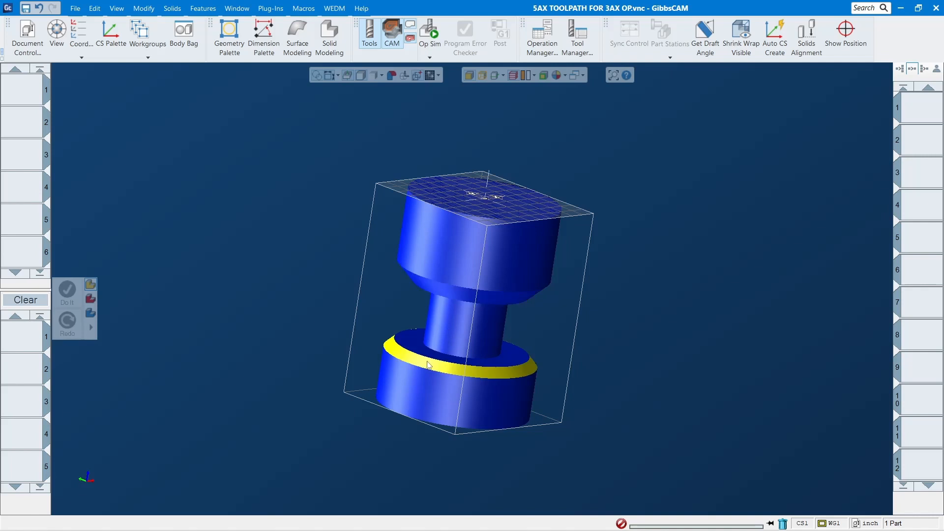
middle_click_drag(459, 296, 435, 299)
left_click(269, 291)
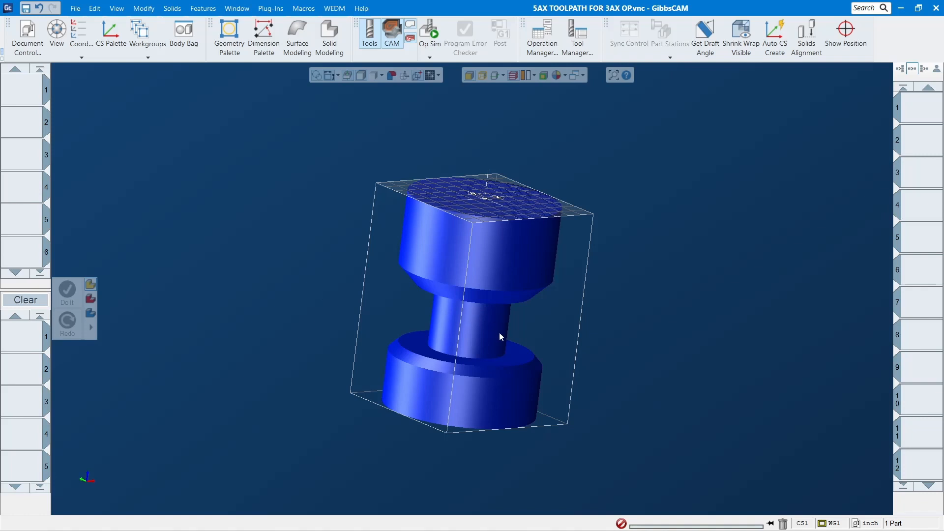
Examine both chamfer faces and the floor of the groove between the cylinders from several angles
middle_click_drag(500, 333, 531, 428)
scroll(484, 373, "up", 2)
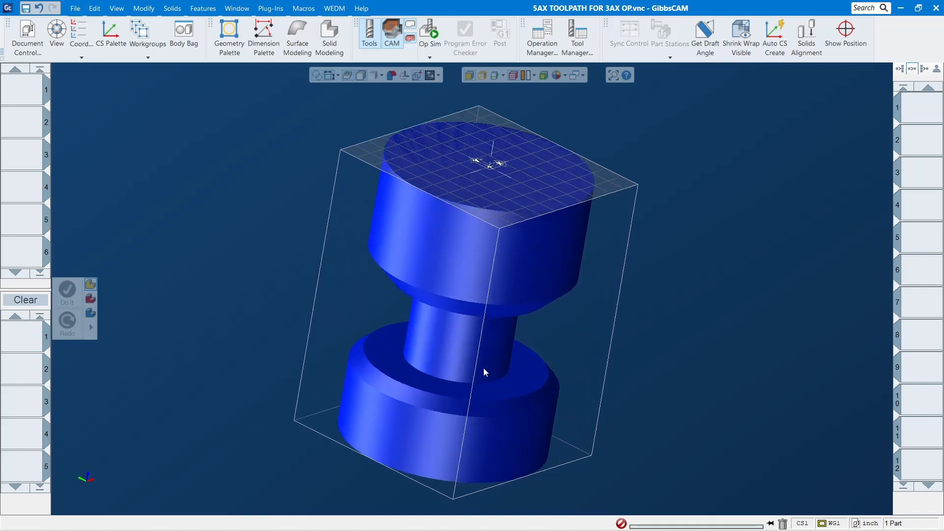
scroll(452, 418, "down", 3)
left_click(464, 377)
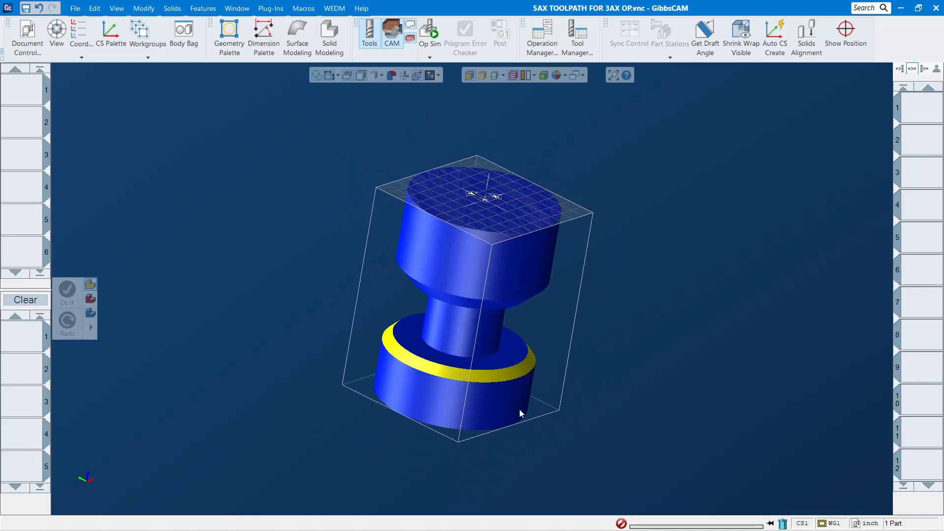
middle_click_drag(522, 413, 487, 294)
left_click(487, 296)
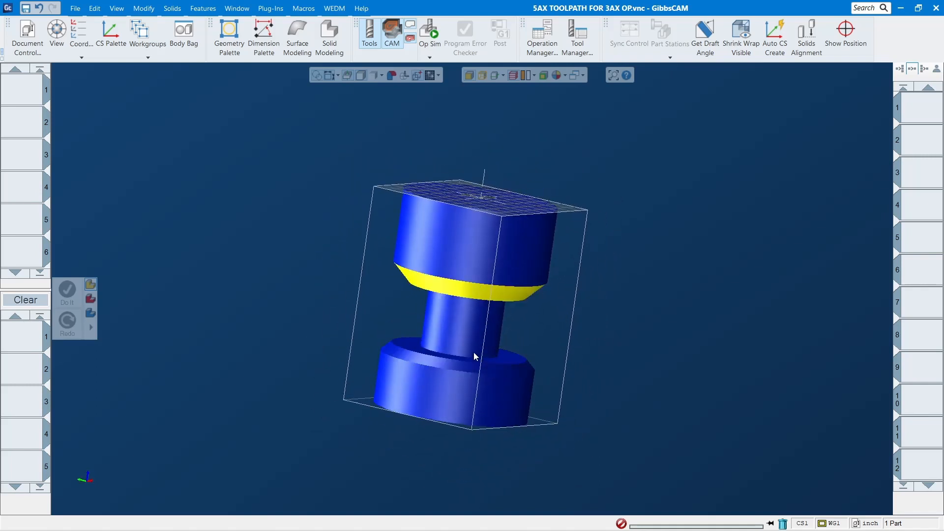
left_click(461, 365)
middle_click_drag(512, 351, 402, 426)
left_click(417, 342)
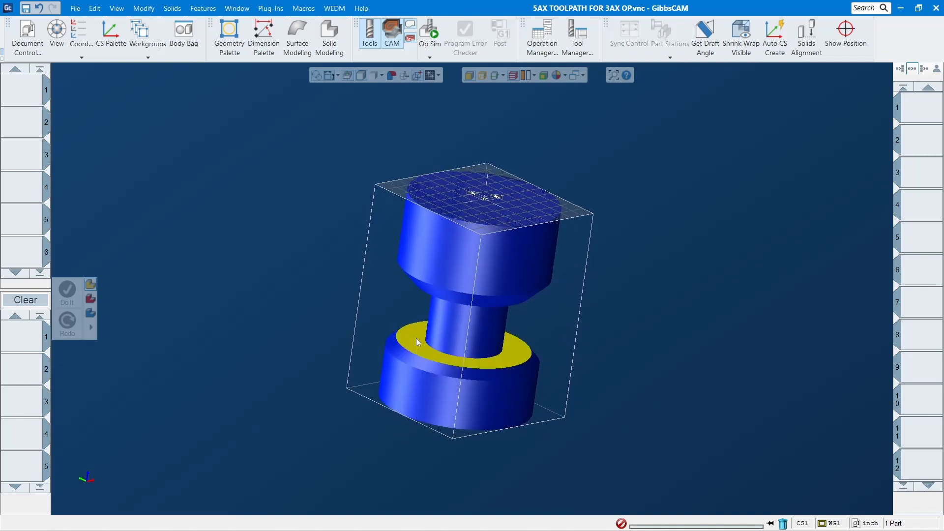
middle_click_drag(429, 309, 426, 426)
left_click(428, 288)
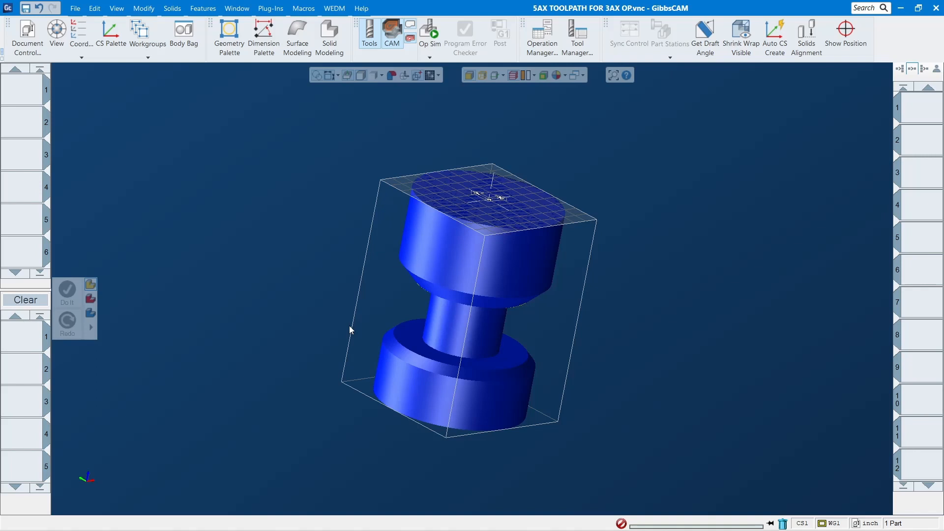
middle_click_drag(434, 410, 690, 242)
middle_click_drag(501, 286, 368, 293)
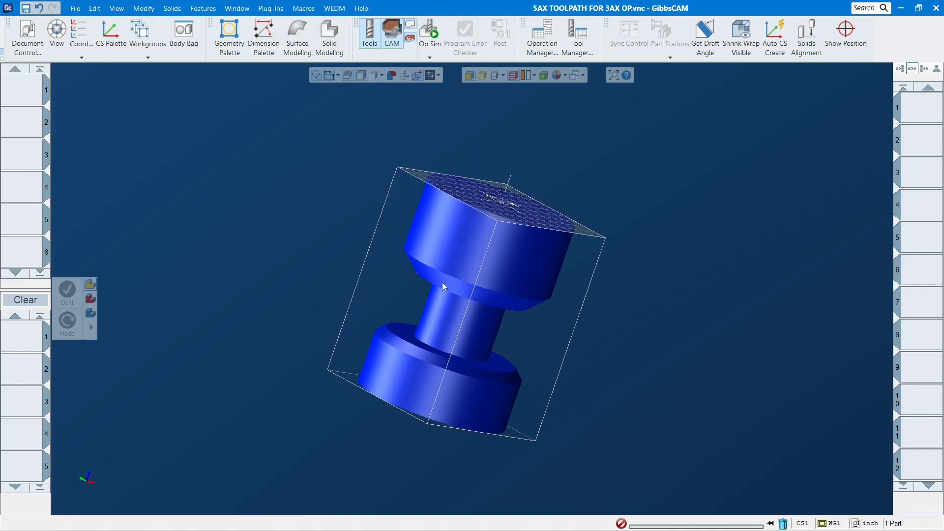
middle_click_drag(443, 284, 385, 273)
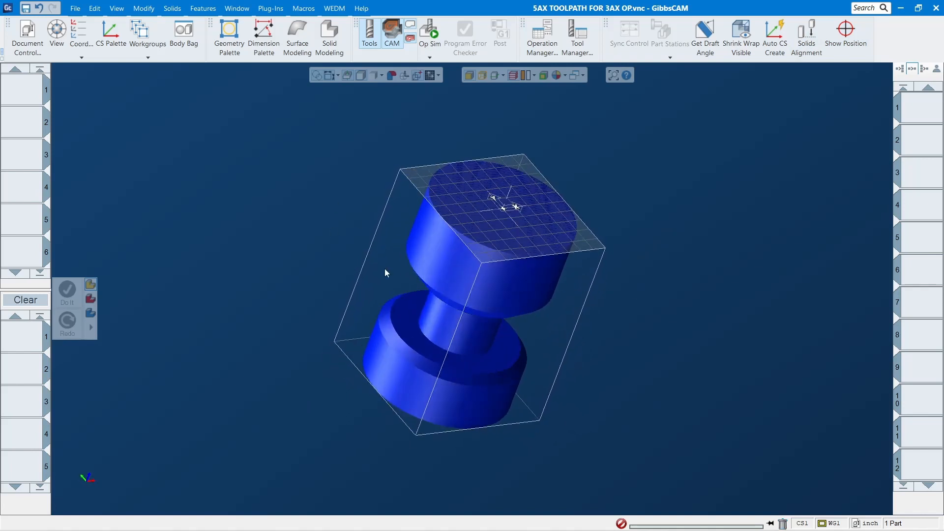
Define milling tool 1 as a 0.5 inch key cutter with upper and lower corner radii of 0.01
double_click(27, 96)
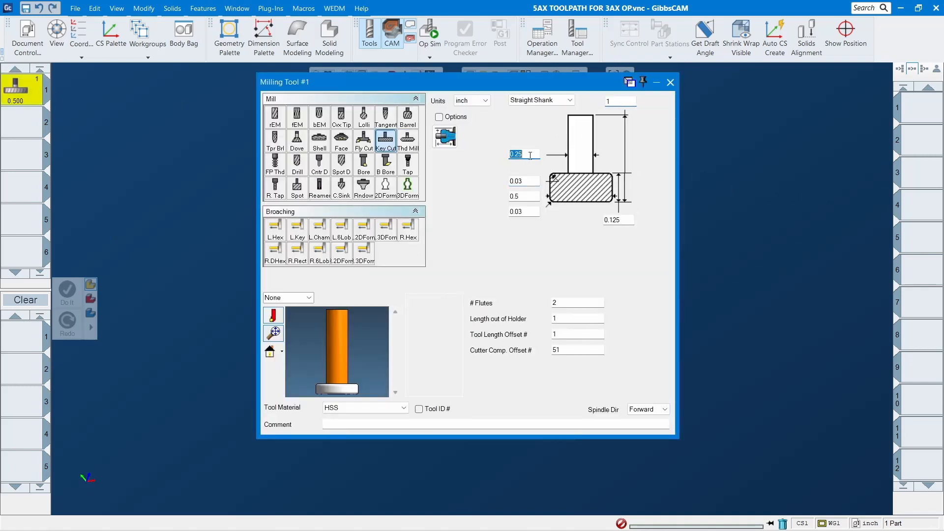
key("Tab")
key("Tab")
key("Tab")
type(".01")
double_click(532, 182)
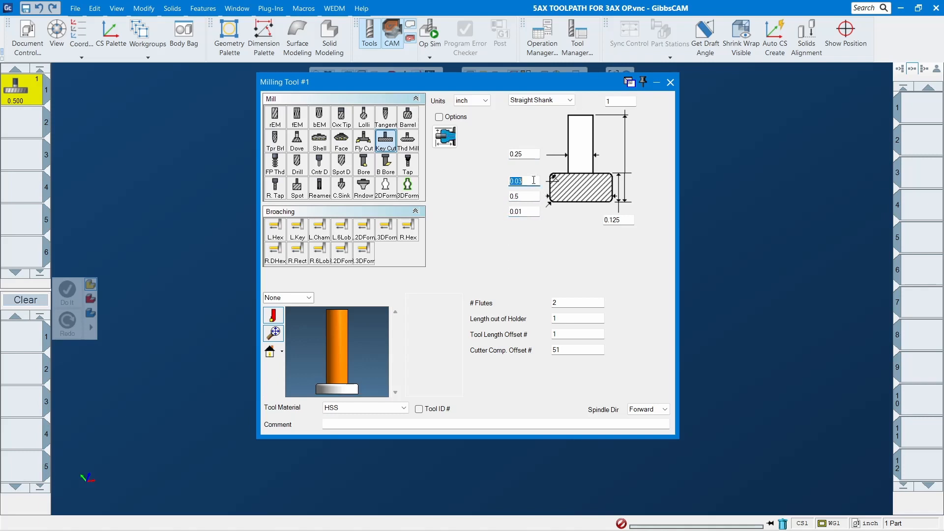
type(".01")
left_click(628, 220)
left_click(670, 82)
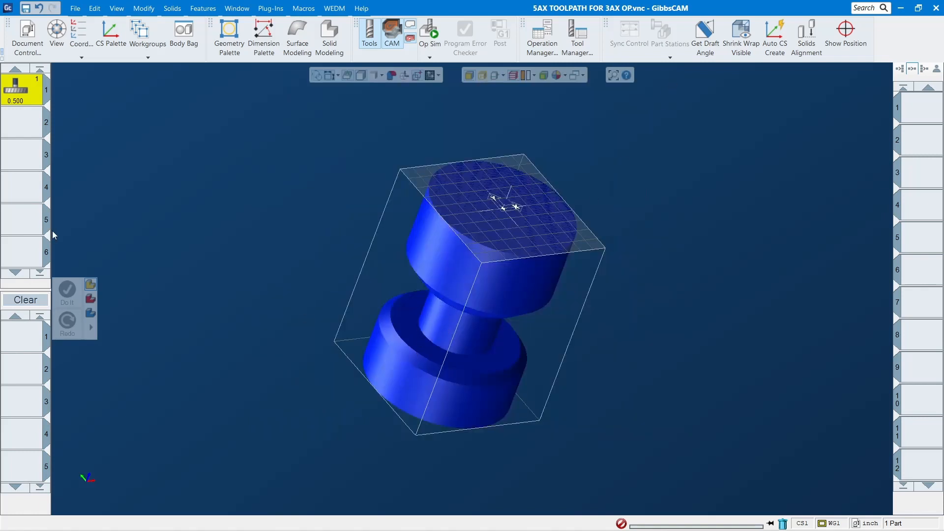
Set the lower corner radius of tool 1 to 0, and restore it to 0.01
middle_click_drag(429, 386, 507, 239)
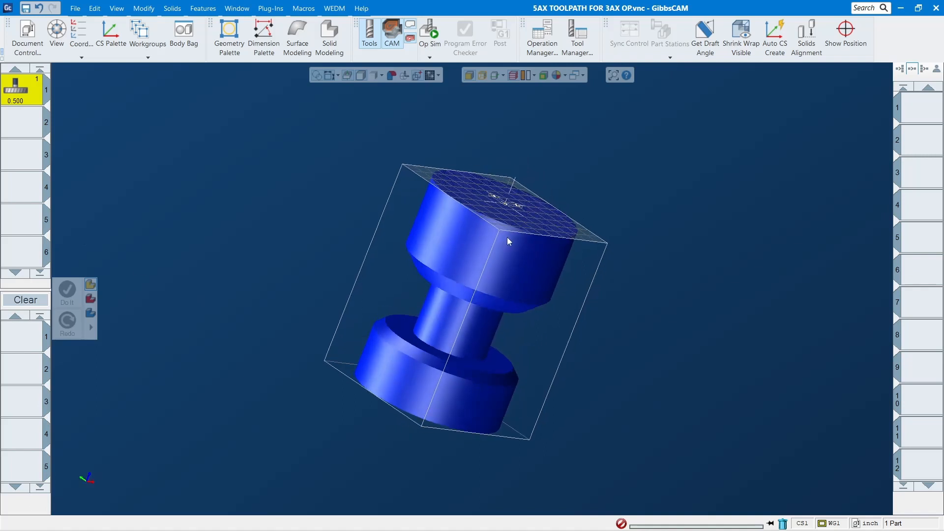
middle_click_drag(447, 311, 421, 437)
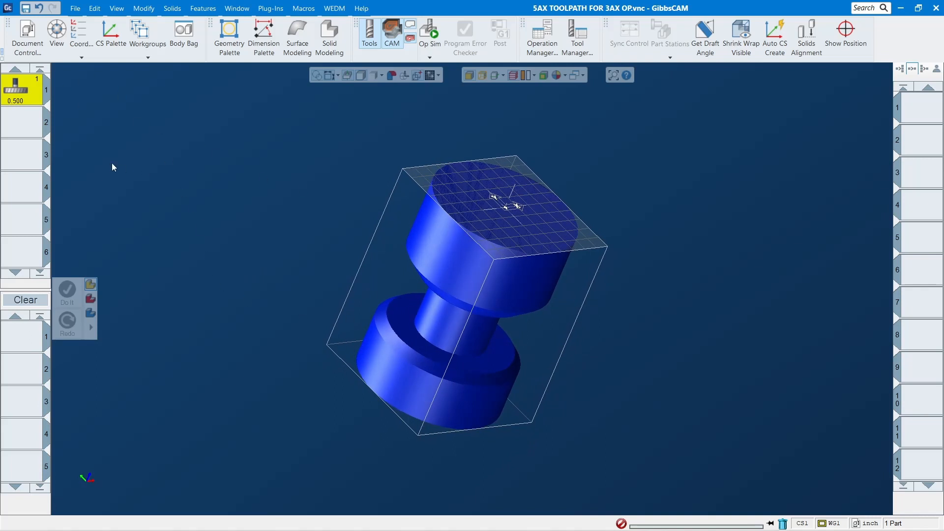
double_click(32, 94)
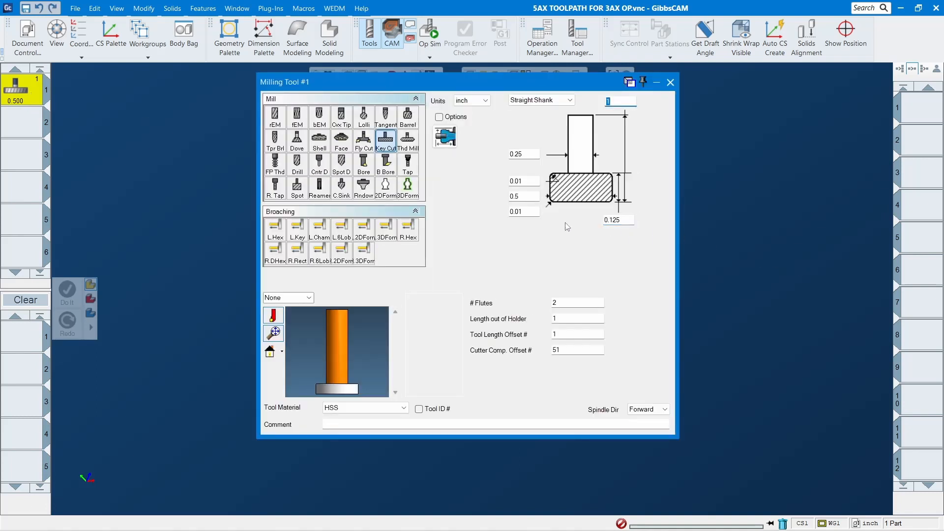
left_click(524, 212)
type("0")
double_click(523, 212)
type(".01")
left_click(670, 82)
Highlight the lower cylinder's chamfer face, examine both chamfers from different angles, and clear the selection
left_click(385, 330)
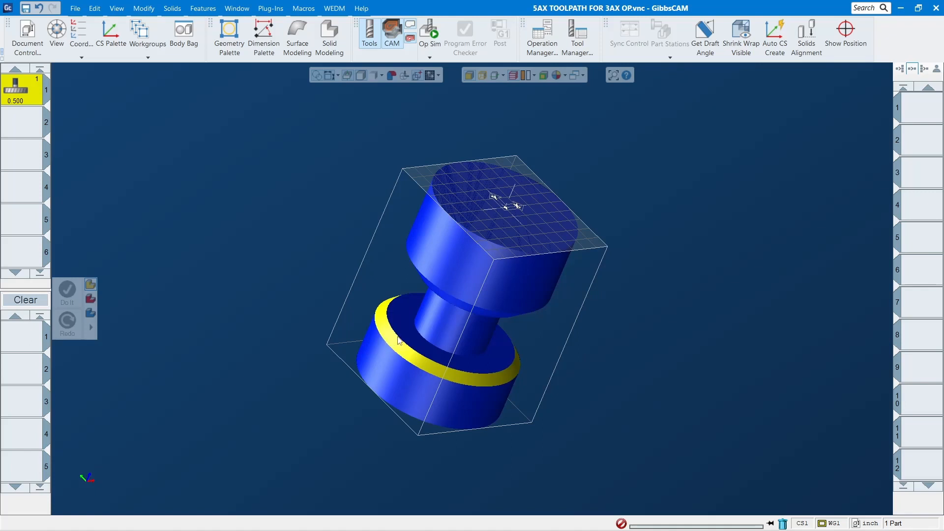
middle_click_drag(418, 351, 399, 294)
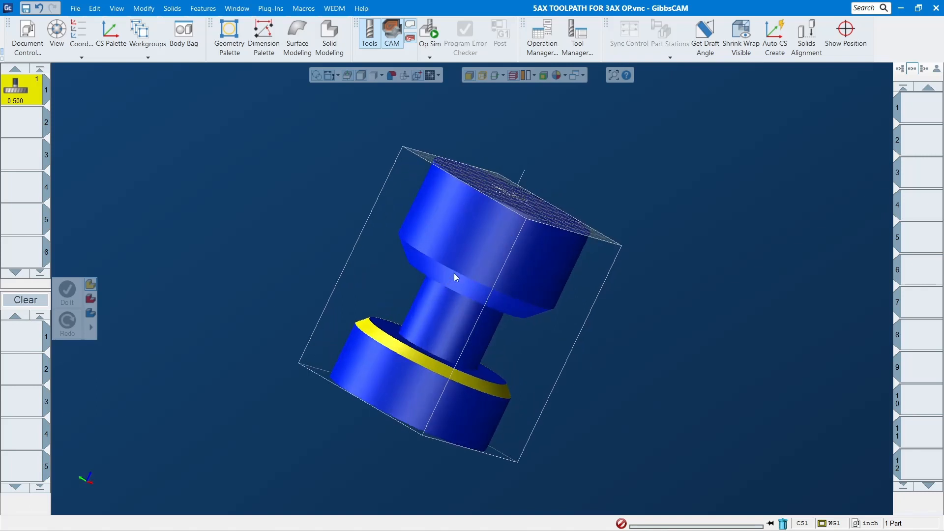
middle_click_drag(481, 259, 369, 433)
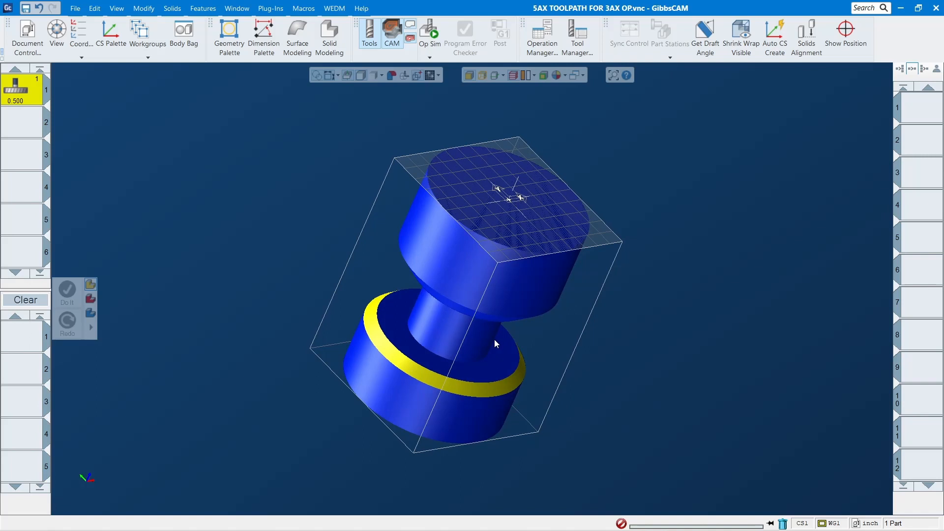
middle_click_drag(388, 298, 425, 266)
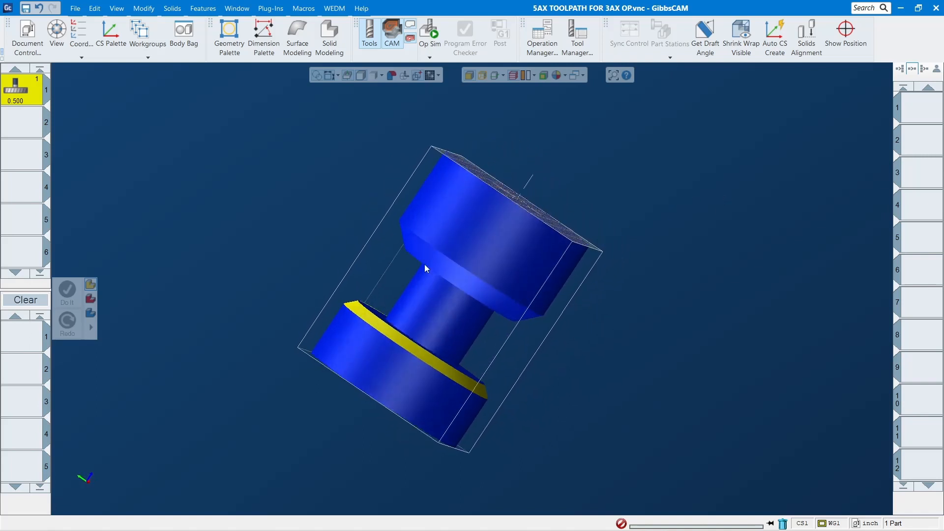
middle_click_drag(386, 312, 436, 309)
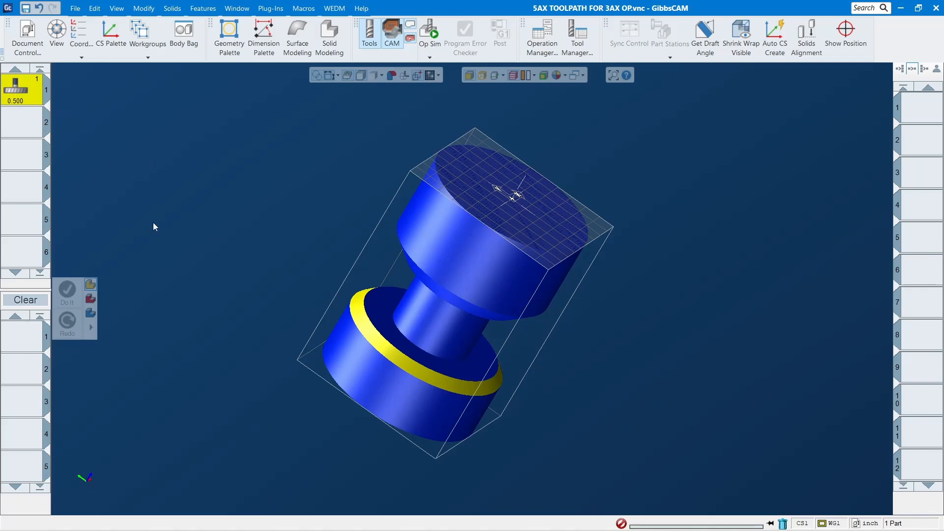
left_click(694, 233)
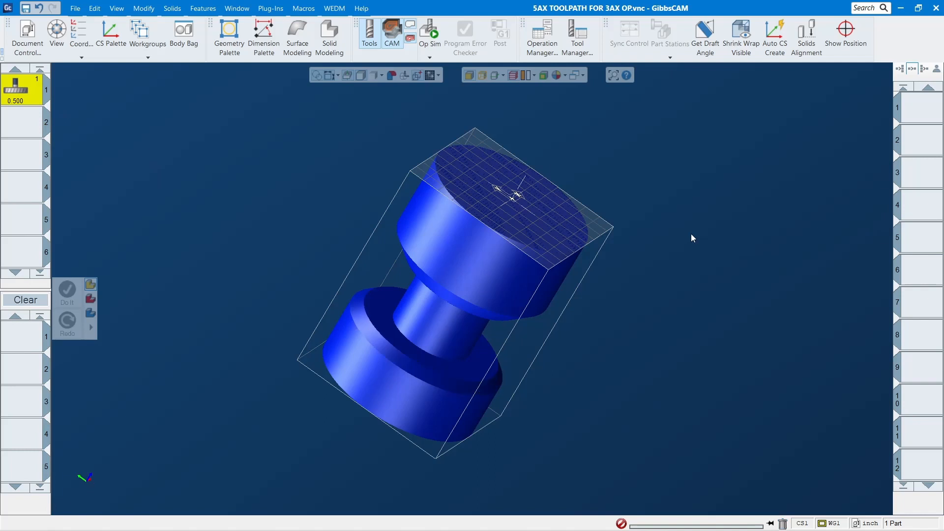
Create a 5-Axis process with tool 1, place its parameters beside the part, and review the speed and feed settings
key("ctrl+i")
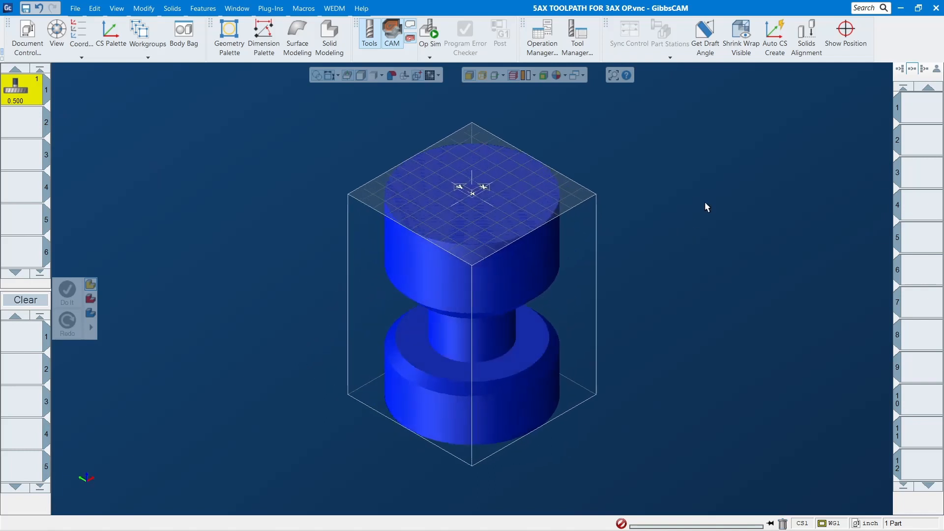
key("ctrl+u")
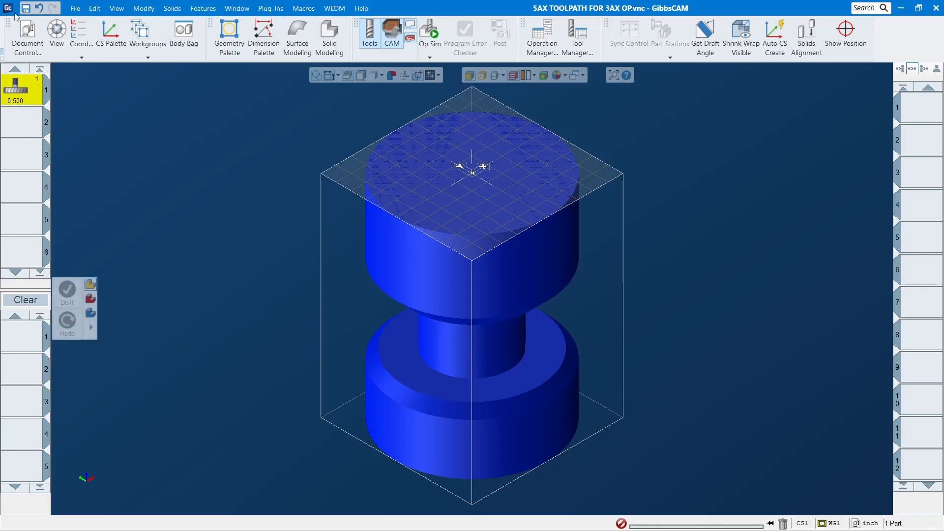
left_click_drag(22, 98, 35, 340)
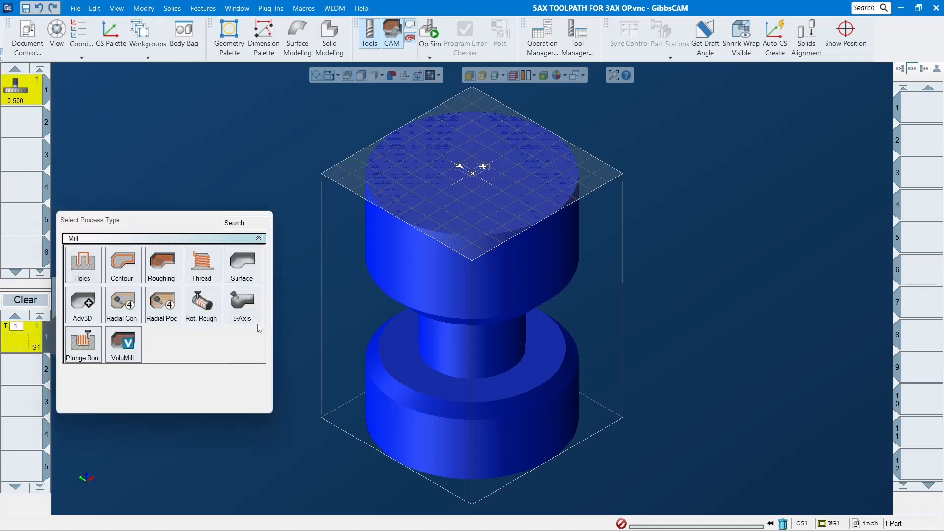
left_click(242, 304)
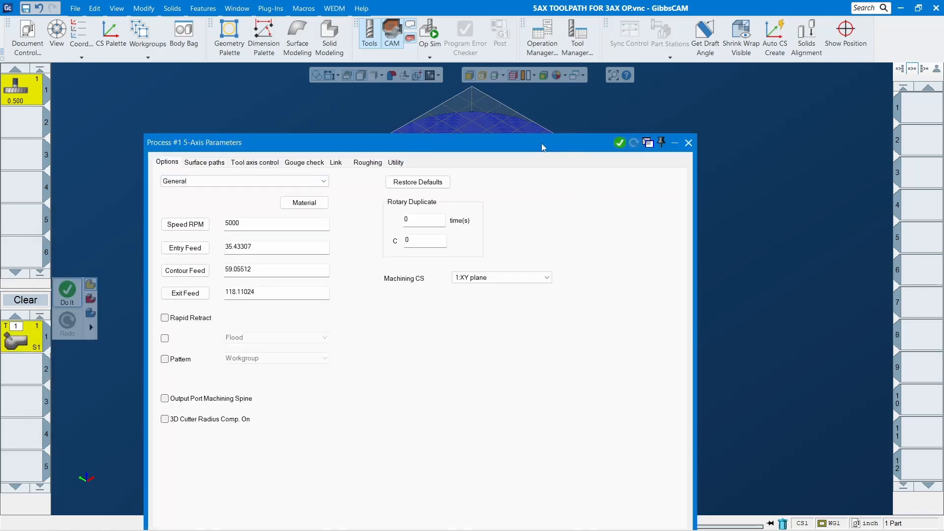
left_click_drag(543, 141, 780, 24)
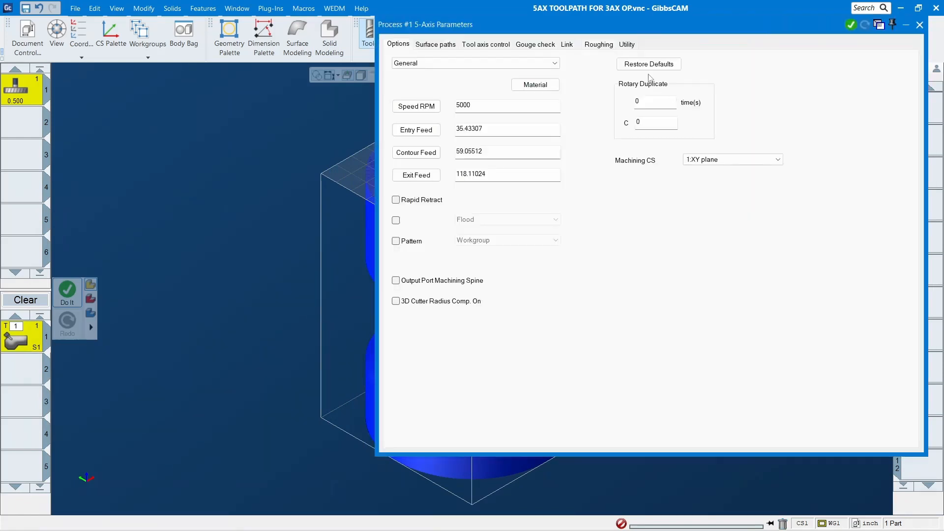
left_click_drag(669, 25, 796, 78)
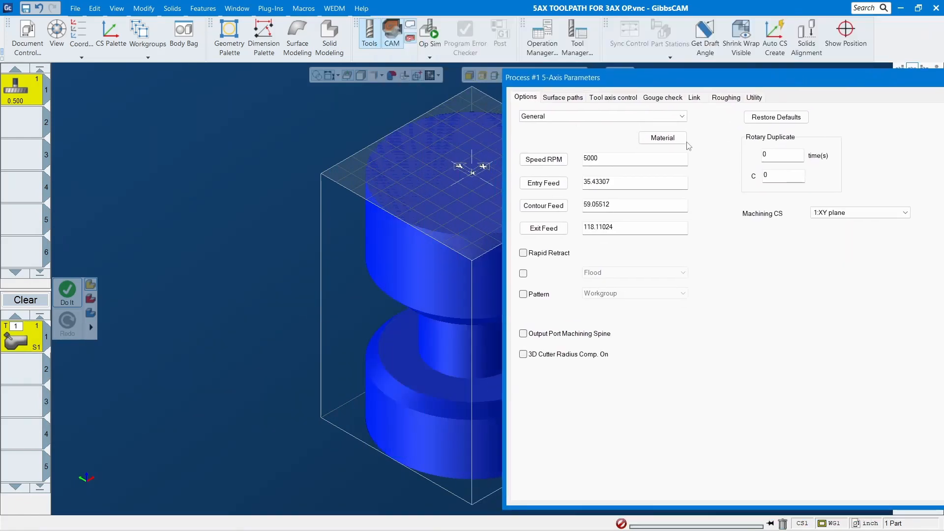
left_click(644, 163)
left_click(633, 185)
left_click(630, 208)
left_click(633, 229)
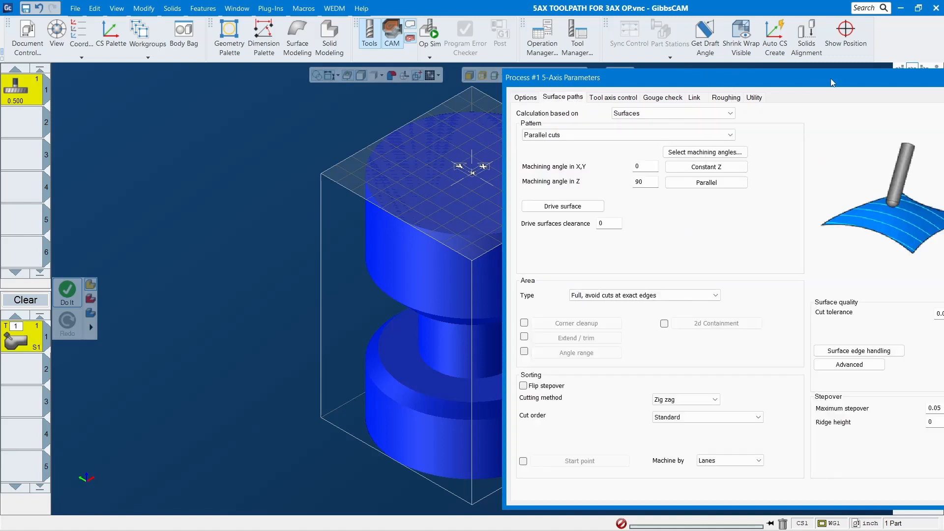
Set the surface path pattern of the 5-Axis process to Morph between 2 surfaces
left_click_drag(831, 81, 942, 82)
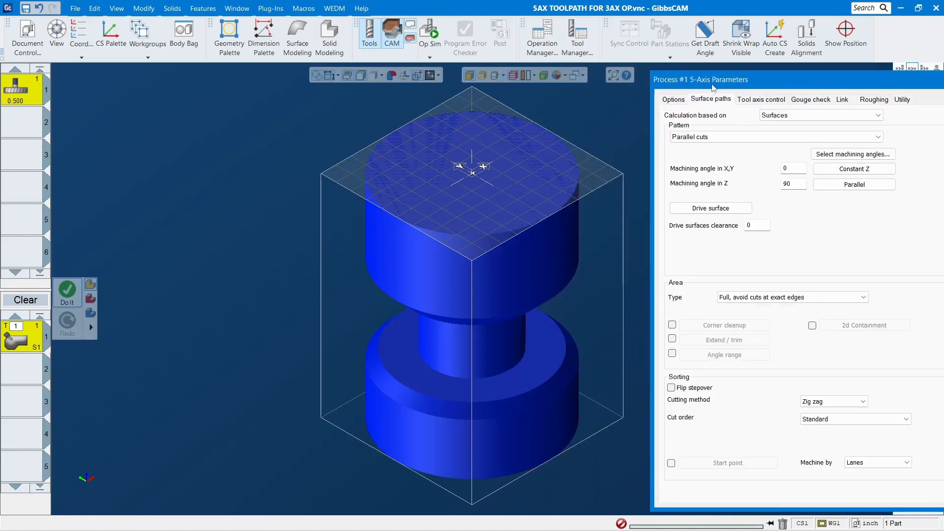
left_click_drag(710, 84, 648, 90)
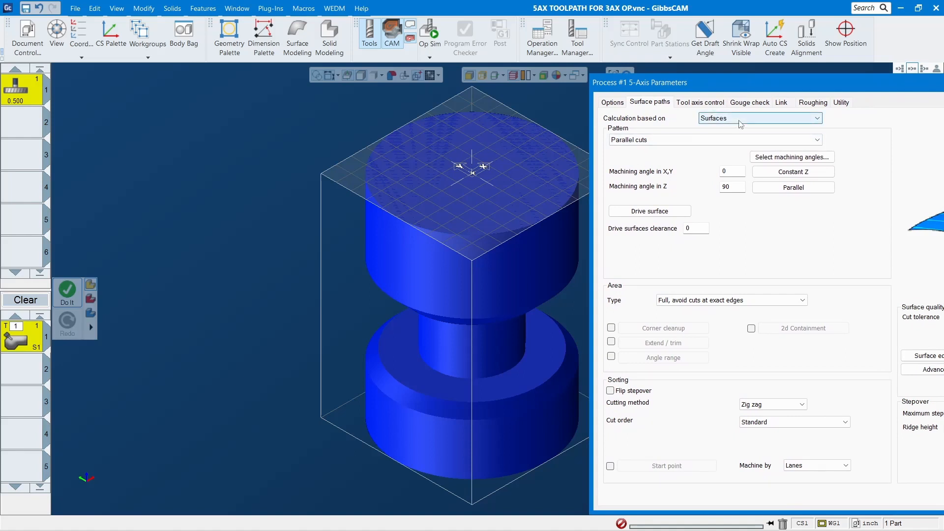
left_click(714, 140)
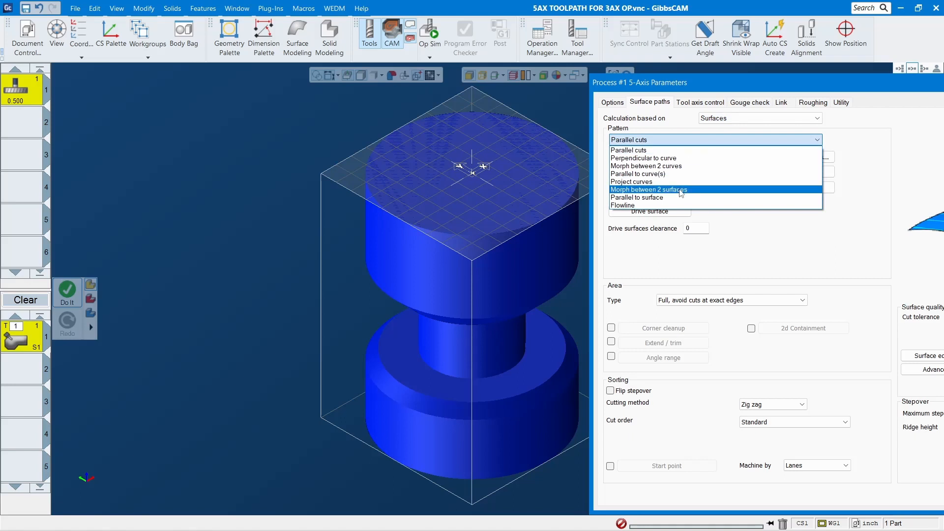
left_click(681, 190)
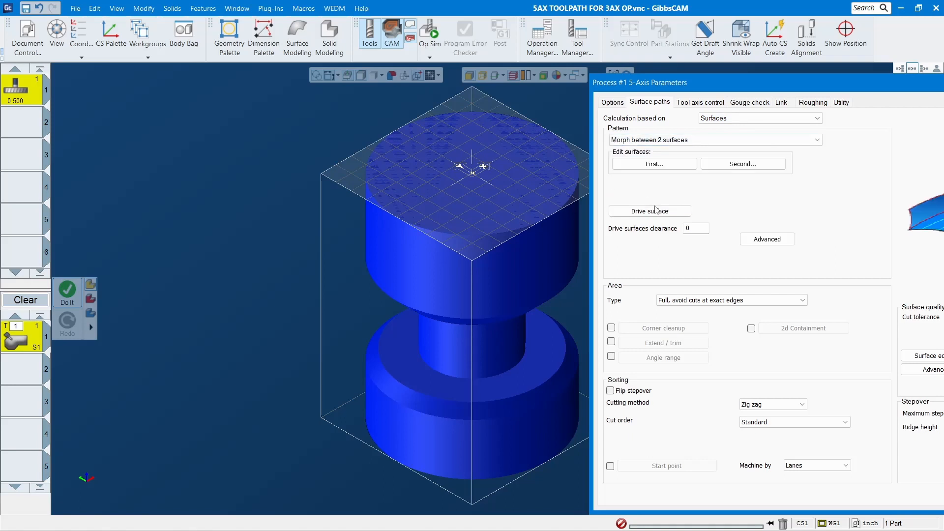
Highlight the lower cylinder's chamfer face and outer wall in turn to identify the drive and edge surfaces for the morph pattern
left_click(391, 390)
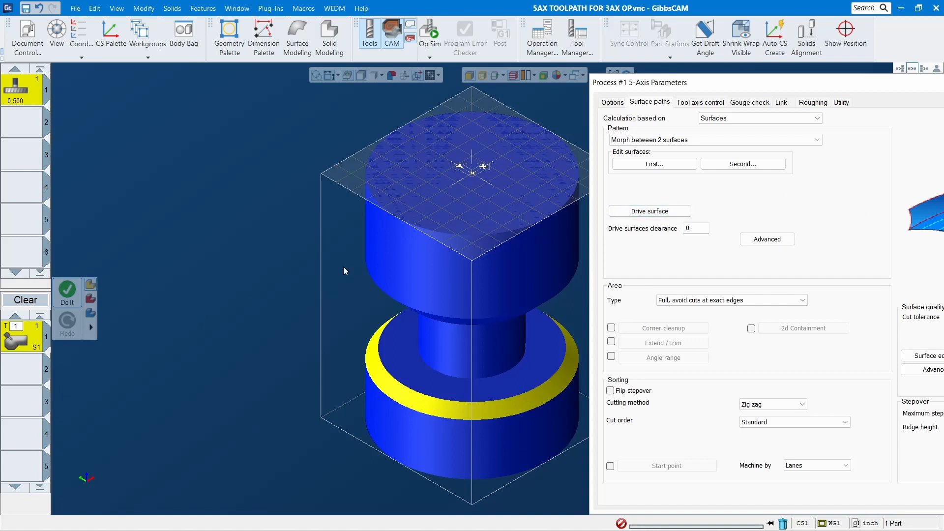
left_click(372, 366)
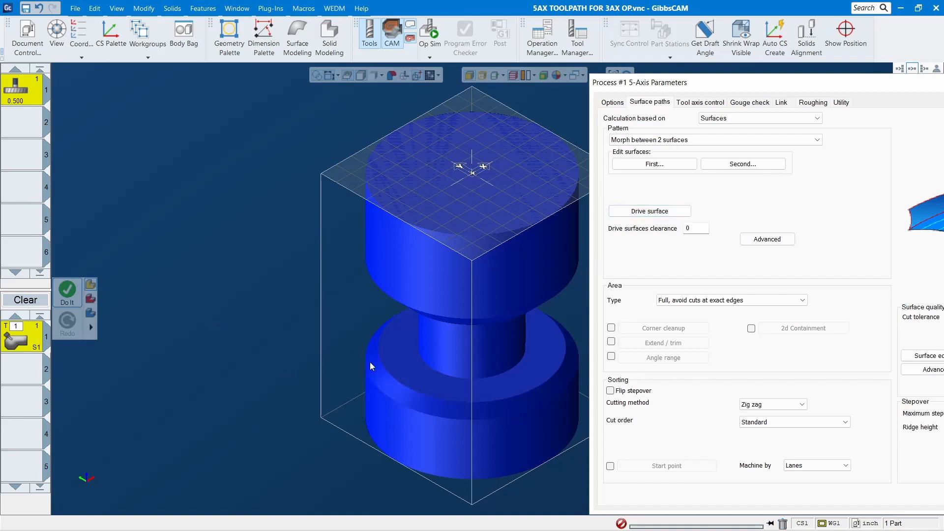
left_click(408, 373)
left_click(382, 409)
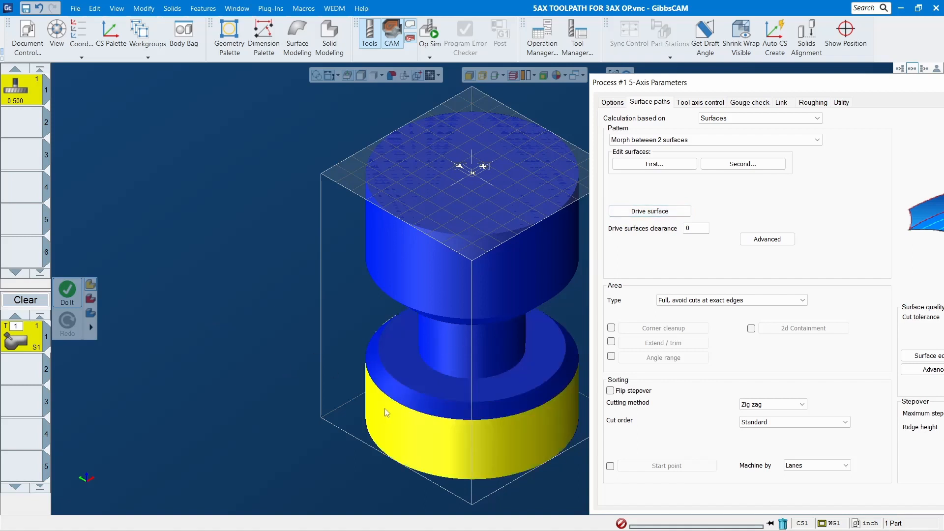
left_click(300, 350)
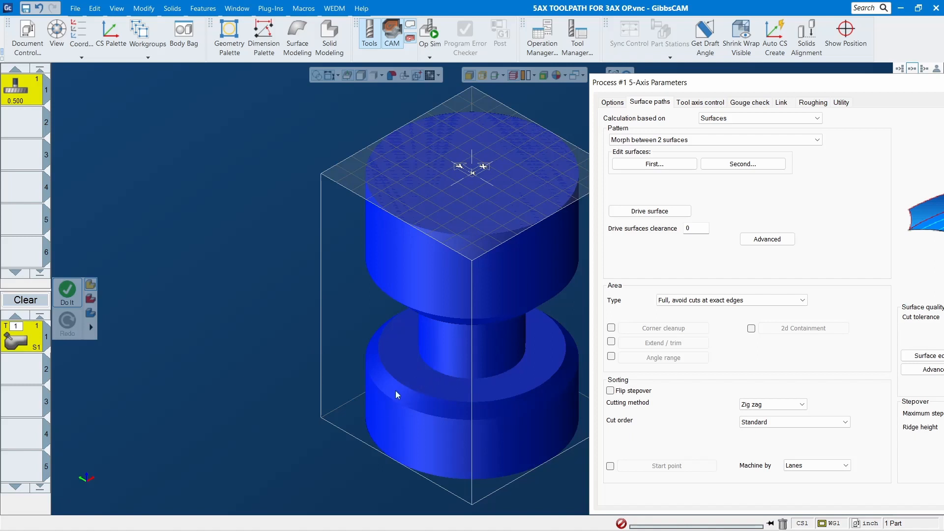
middle_click_drag(396, 391, 452, 306)
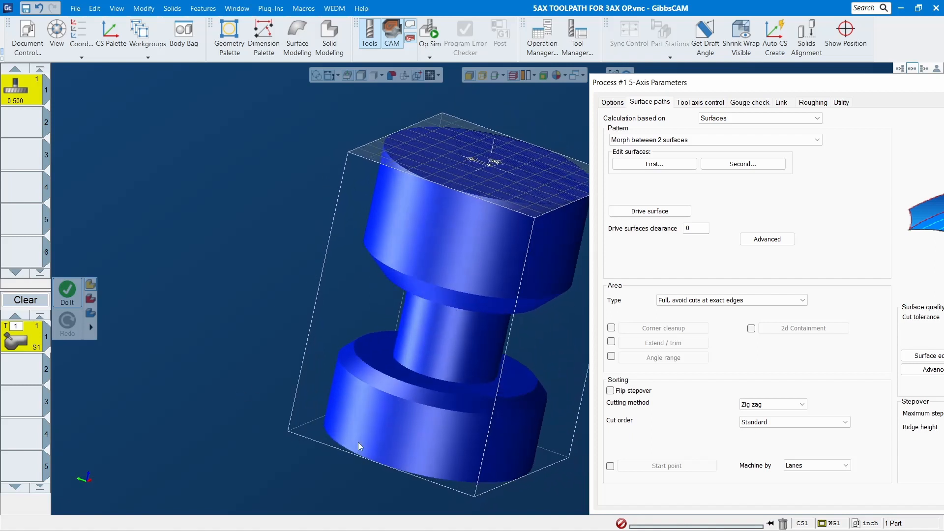
left_click(370, 415)
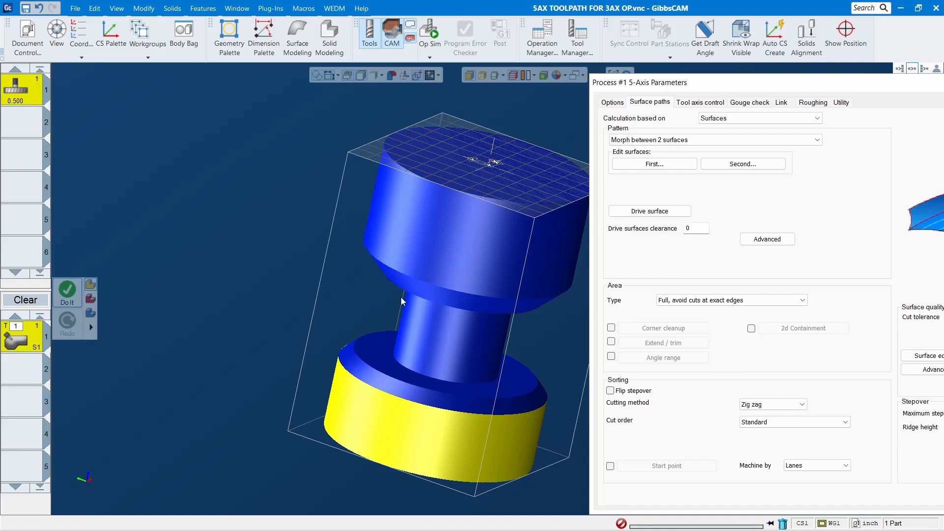
Assign the lower cylinder's outer wall as the first edge surface of the morph pattern
left_click(684, 165)
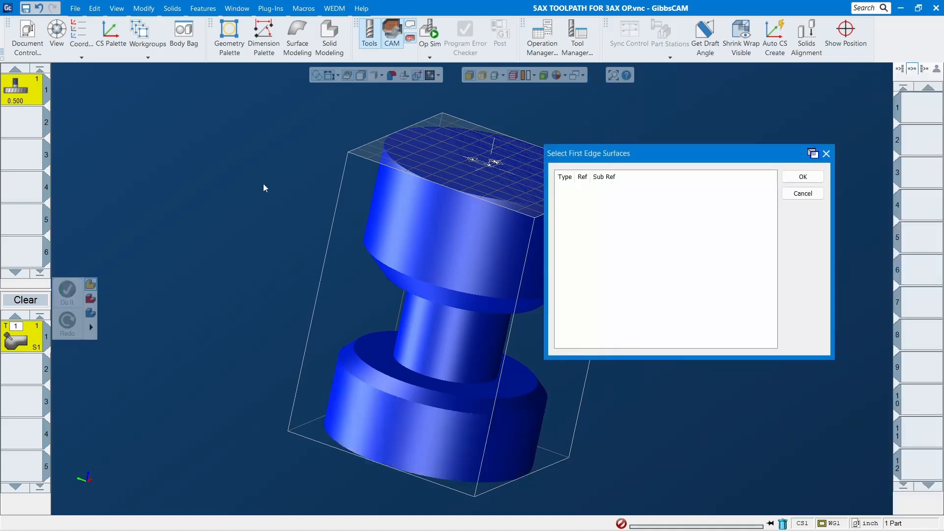
left_click(380, 412)
left_click(804, 180)
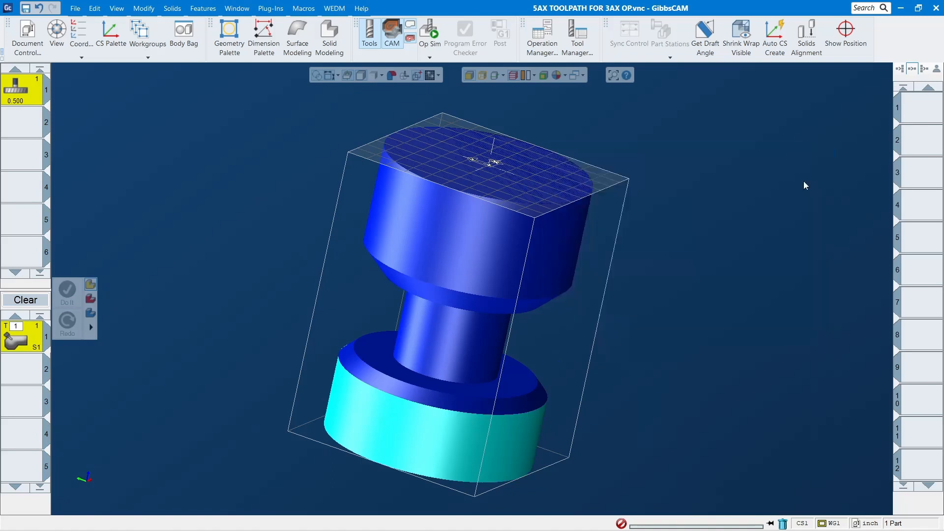
Assign the lower cylinder's flat upper face as the second edge surface and its chamfer face as the drive surface
left_click(742, 164)
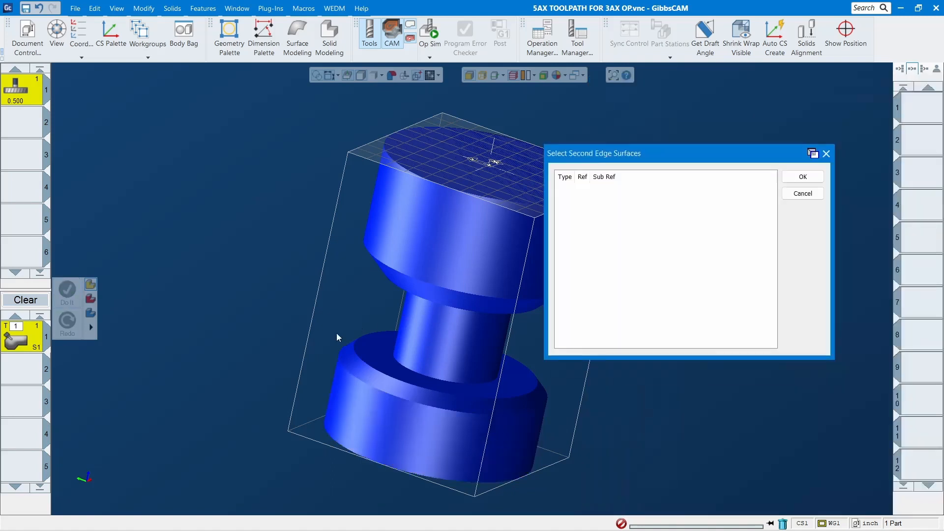
left_click(368, 354)
left_click(804, 177)
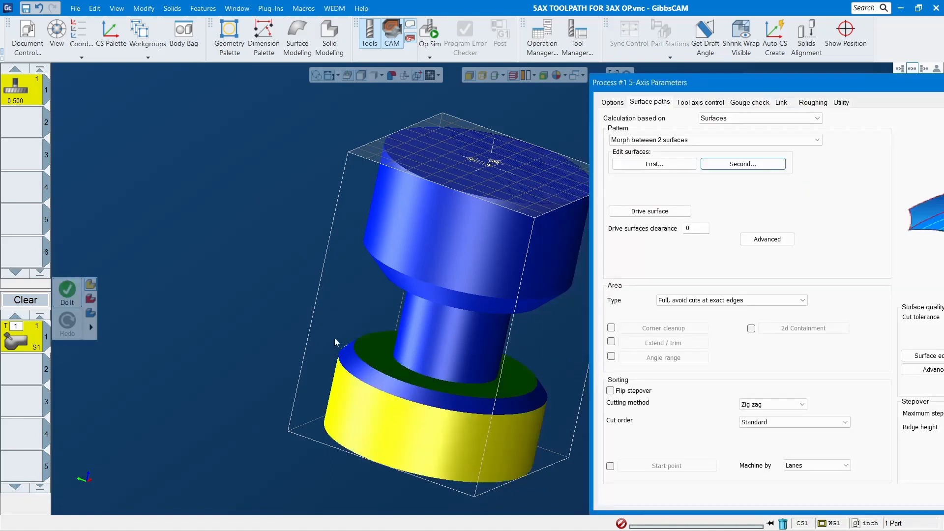
left_click(650, 211)
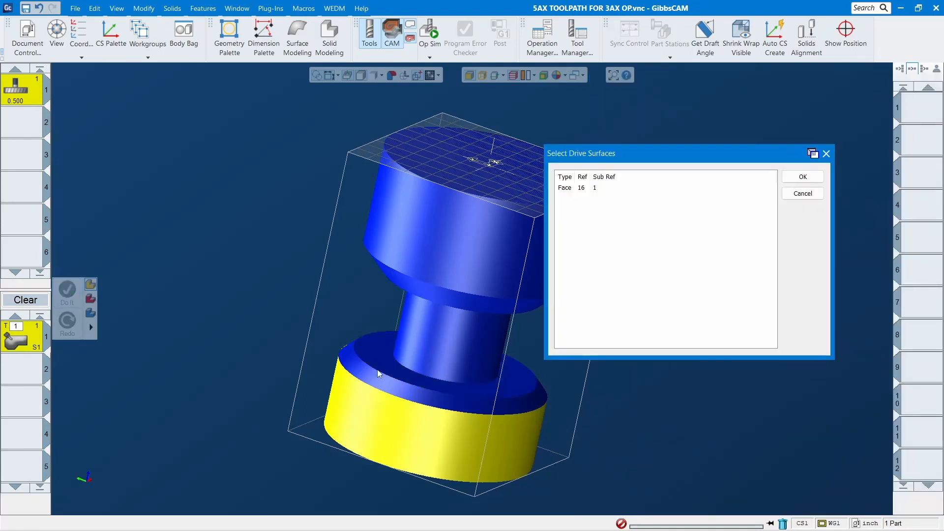
left_click(811, 178)
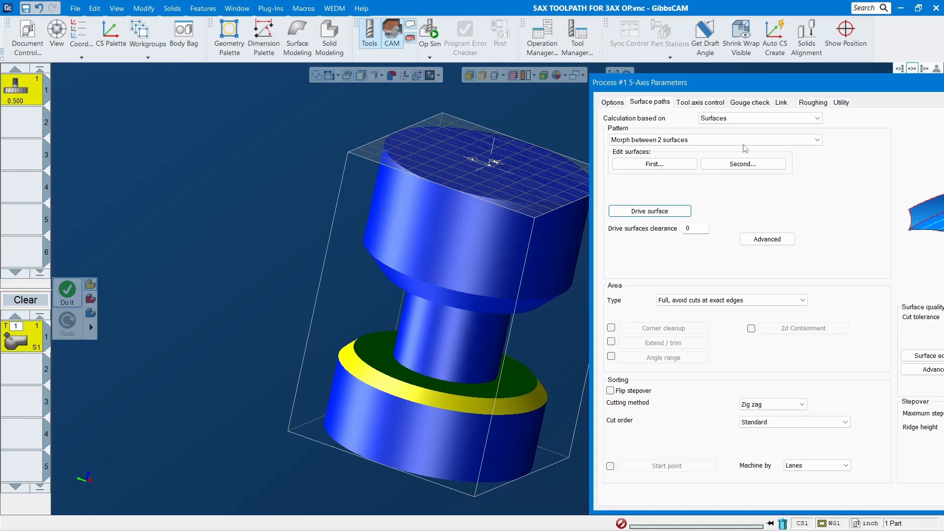
Set the tool axis output format to 3 Axis
left_click(709, 100)
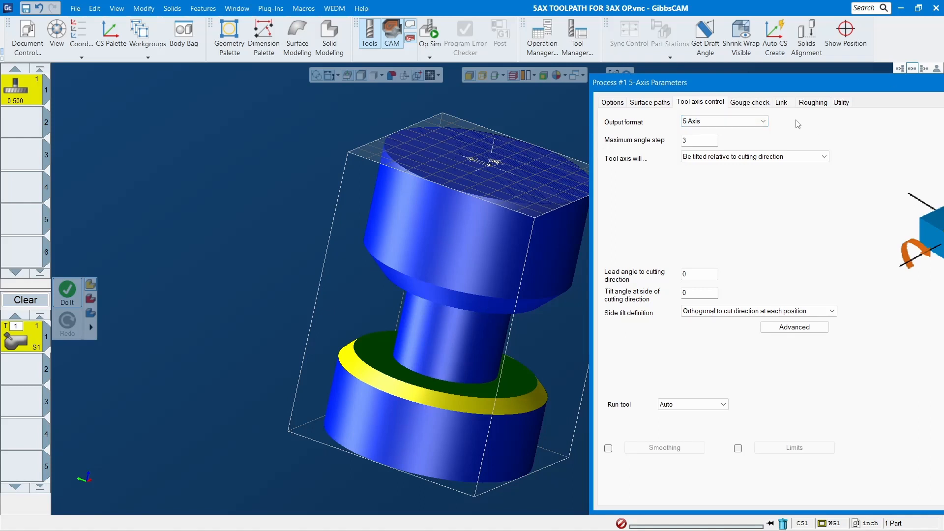
left_click(751, 126)
left_click(709, 131)
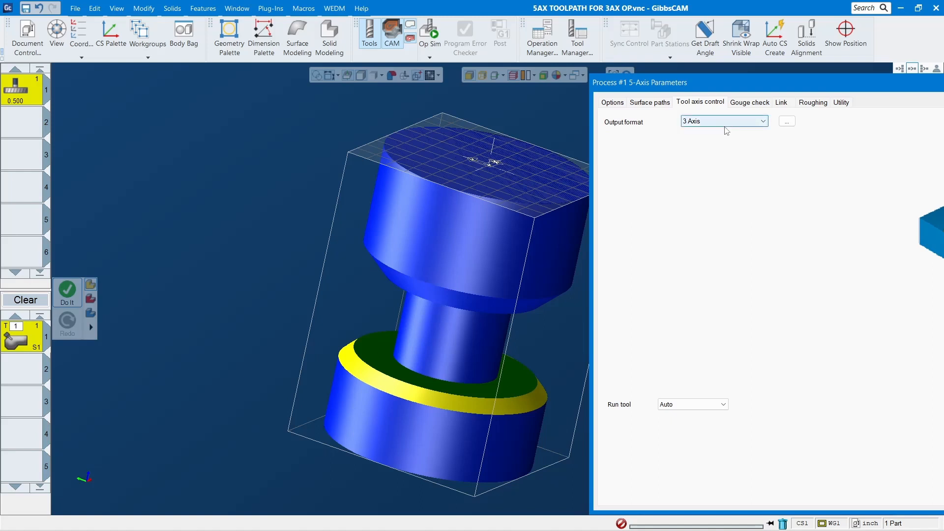
Enable Use Lead-In for the first entry and Use Lead-Out for the last exit, and try to generate the toolpath
left_click(782, 103)
left_click(752, 103)
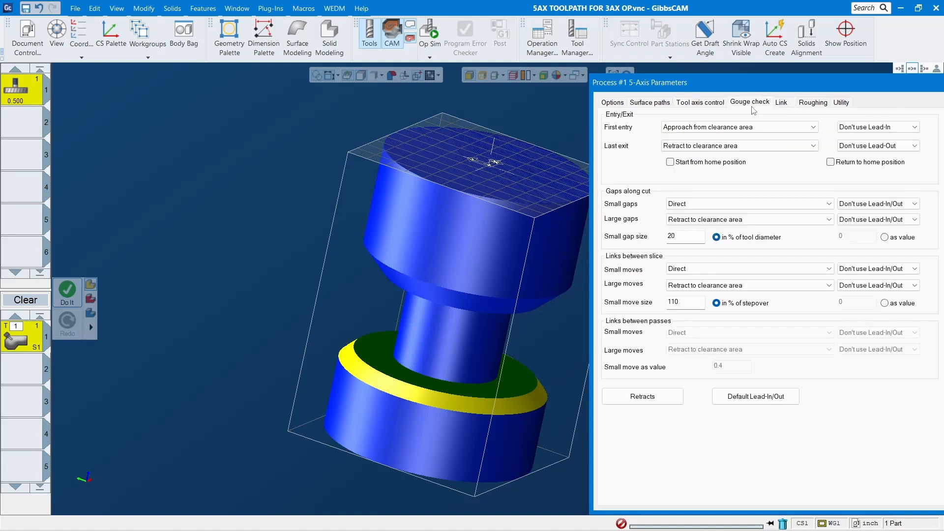
left_click(782, 104)
left_click(893, 129)
left_click(865, 137)
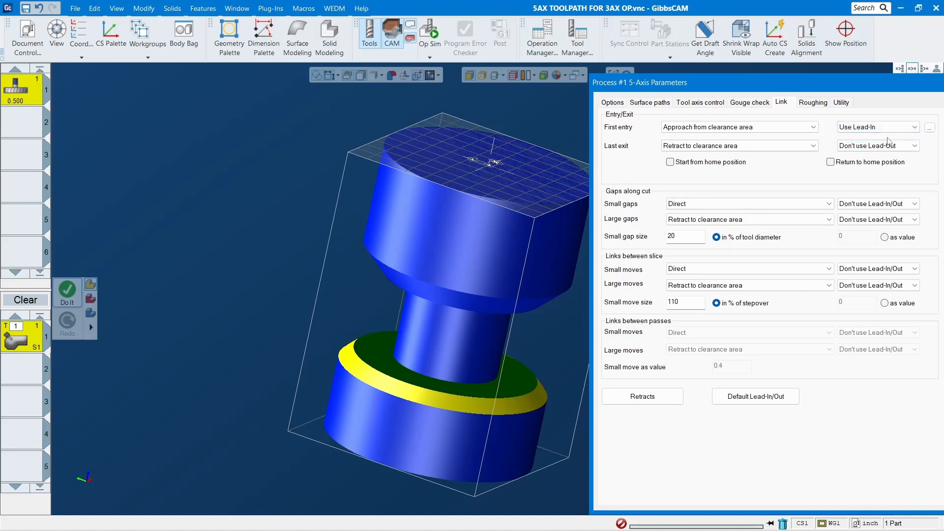
left_click(873, 145)
left_click(870, 156)
left_click(67, 291)
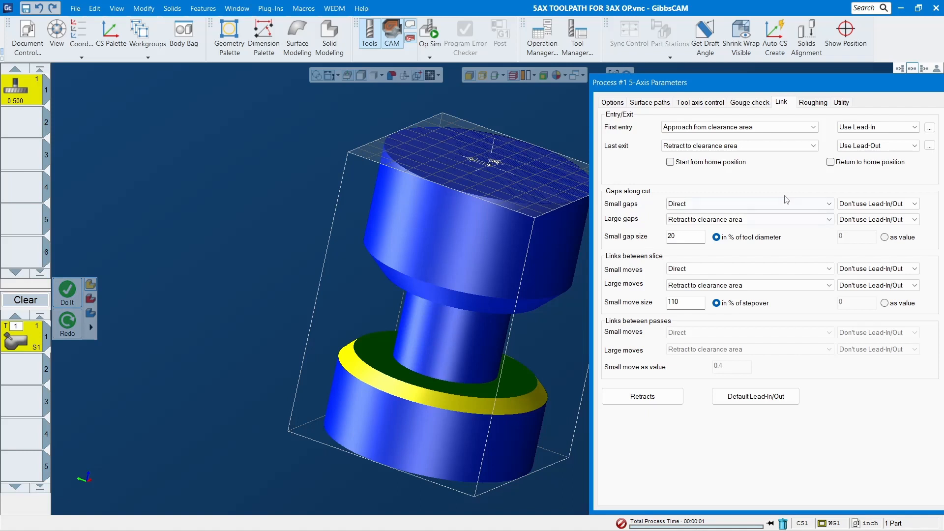
Reassign the lower cylinder's outer wall as the first edge surface and regenerate the toolpath
left_click(657, 103)
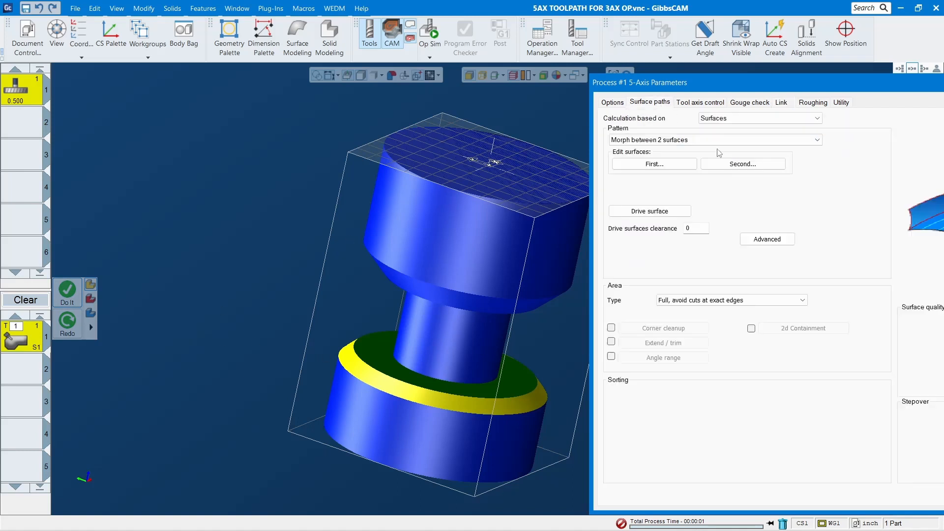
left_click(669, 167)
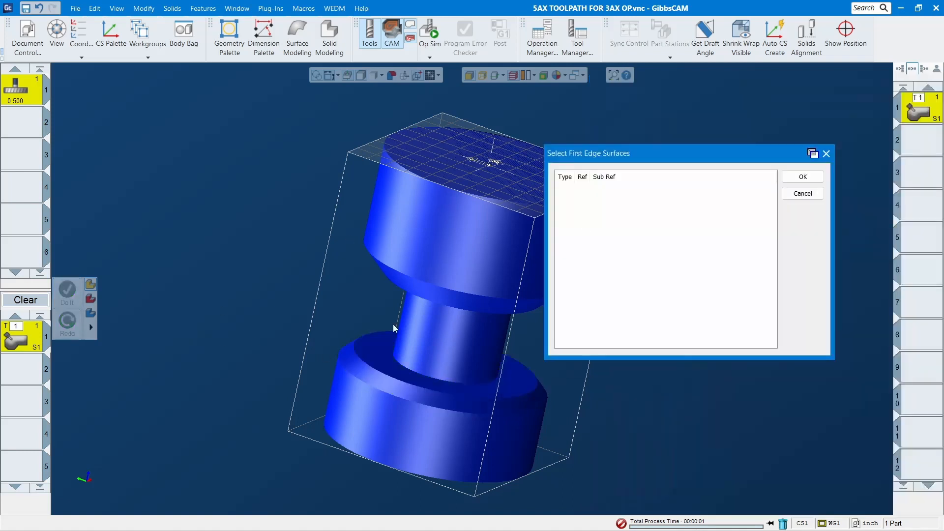
left_click(392, 417)
left_click(803, 176)
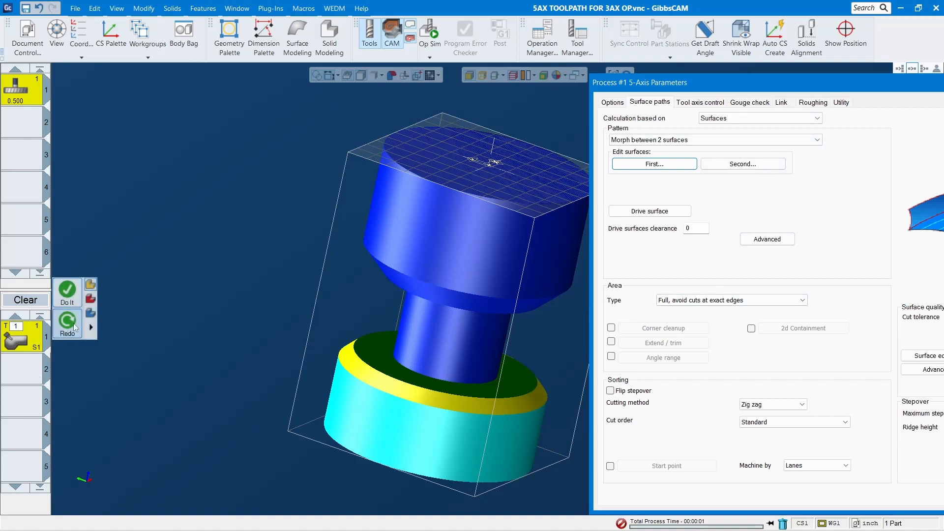
left_click(68, 293)
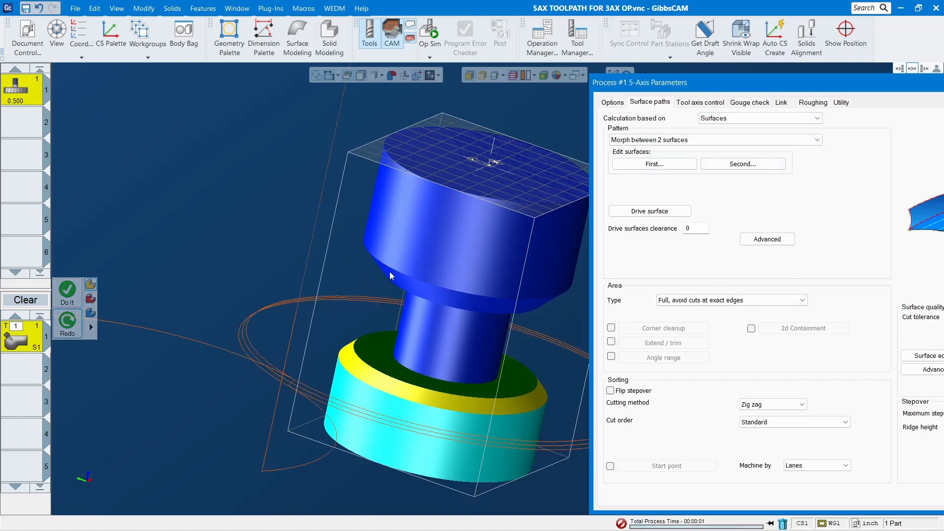
Examine the toolpath passes and lead moves around the lower chamfer, and bring the full process parameters back into view
scroll(287, 332, "down", 2)
scroll(287, 331, "down", 2)
left_click_drag(295, 256, 915, 517)
scroll(523, 332, "down", 3)
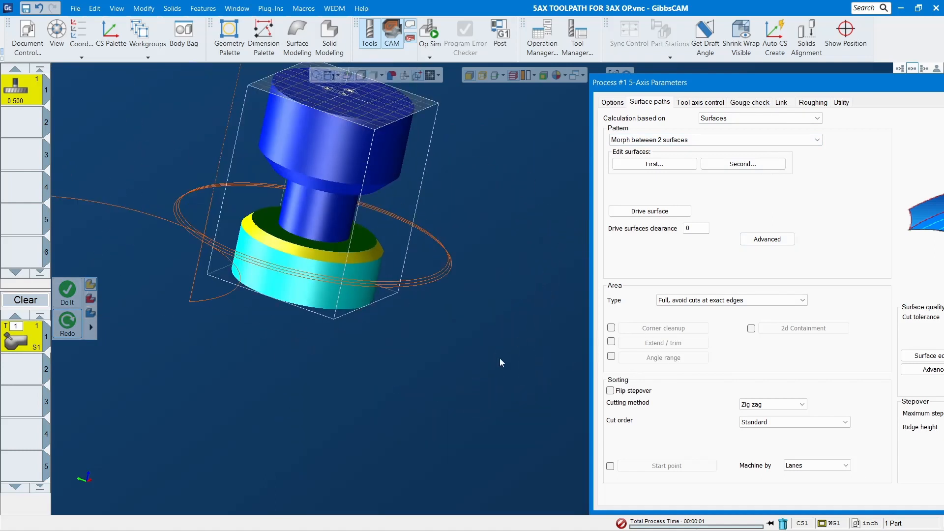
mouse_move(364, 309)
middle_mouse_down()
mouse_move(323, 288)
mouse_move(346, 309)
middle_mouse_up()
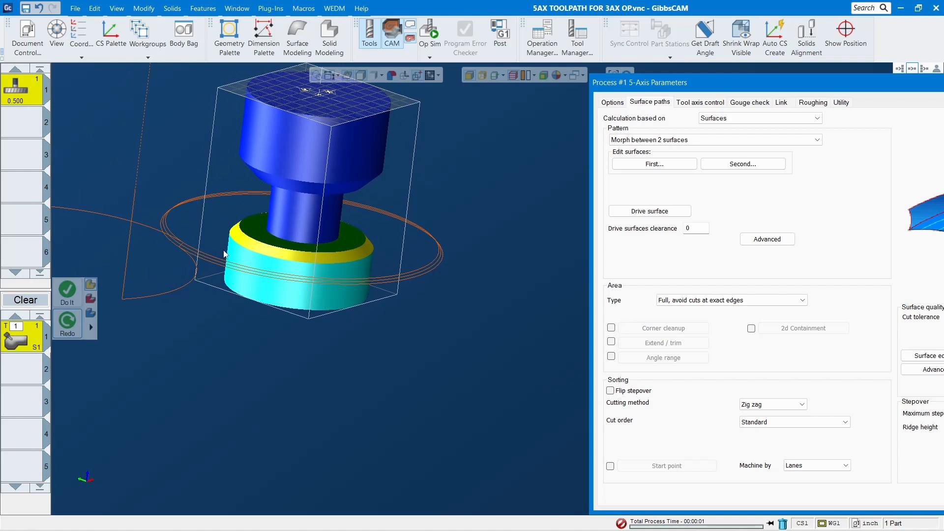
scroll(221, 253, "up", 2)
scroll(247, 246, "down", 2)
left_click_drag(786, 78, 579, 63)
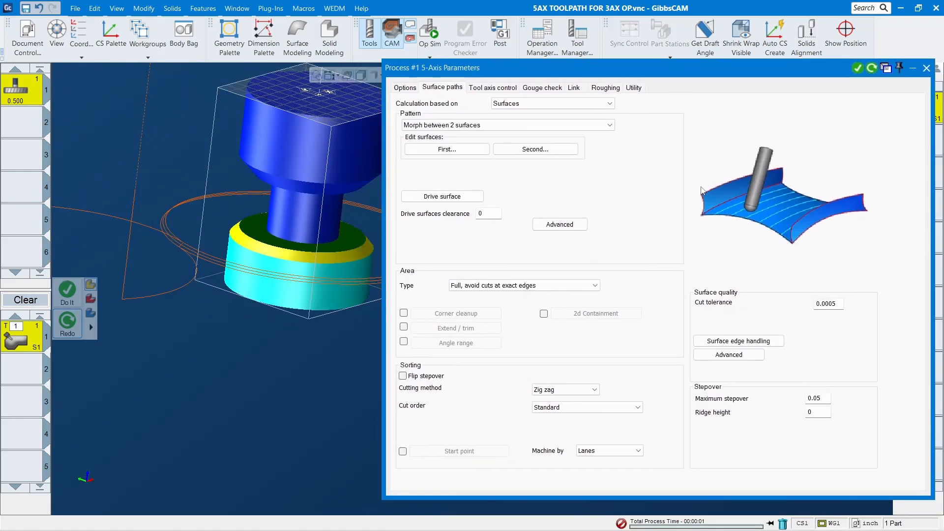
Set the maximum stepover to 0.01 and the cutting method to Spiral, and regenerate the lower chamfer toolpath
left_click(827, 401)
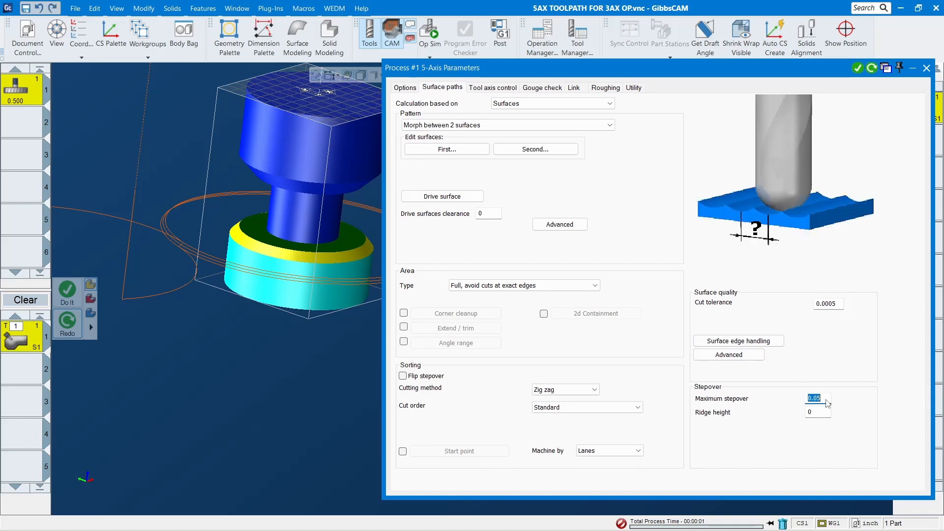
type(".0")
left_click(571, 392)
left_click(557, 413)
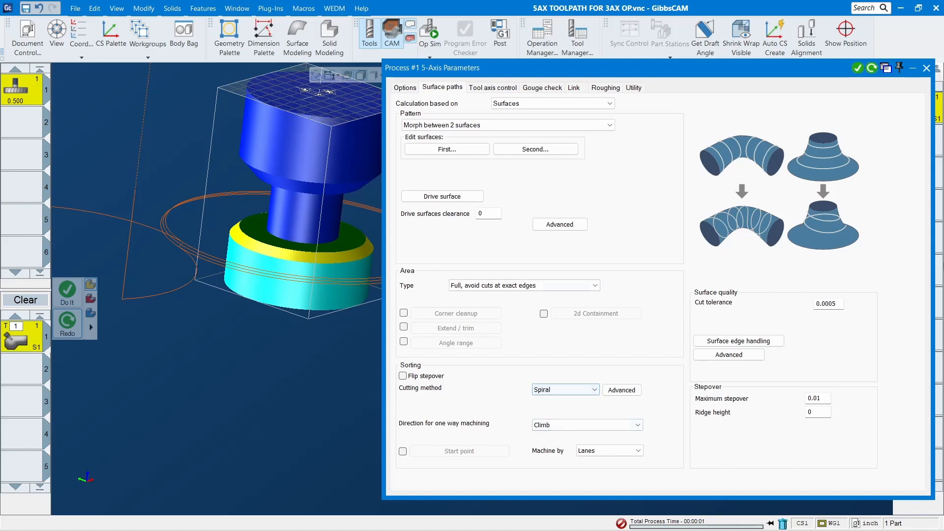
left_click(872, 68)
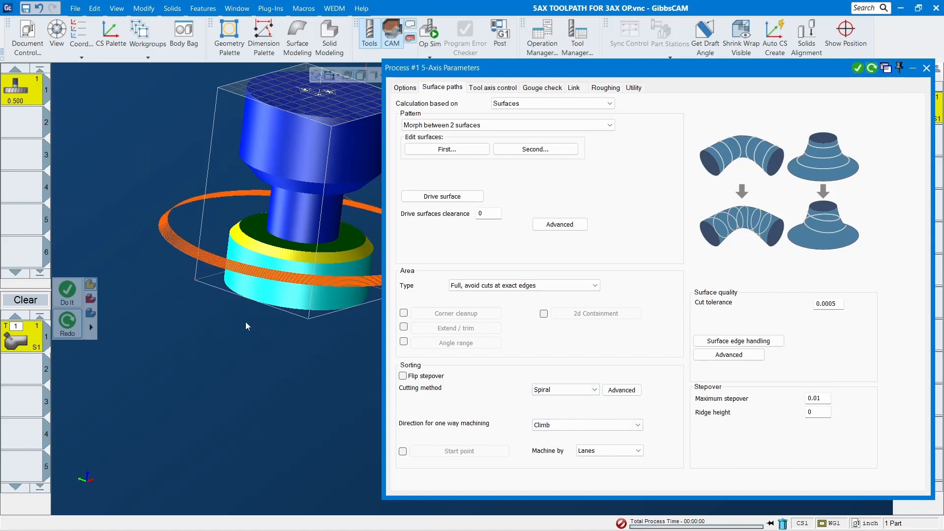
Close the process parameters and examine the spiral passes and the entry and exit moves around the lower chamfer
scroll(246, 321, "down", 3)
left_click(926, 68)
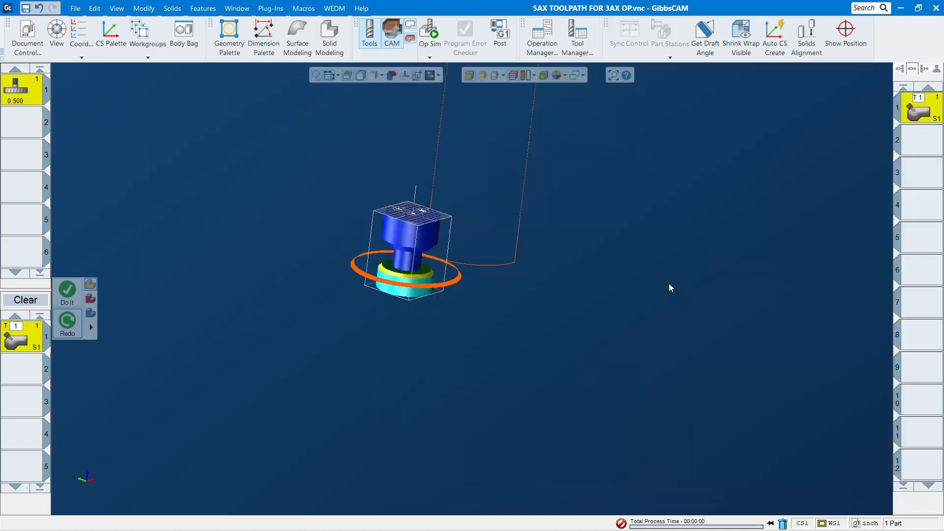
left_click_drag(322, 217, 516, 321)
middle_click_drag(593, 287, 513, 274)
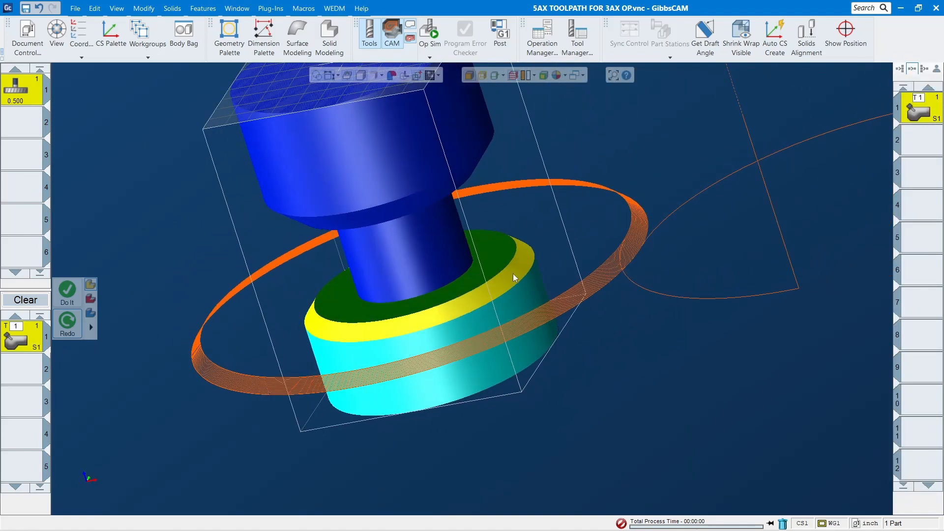
scroll(611, 266, "up", 5)
scroll(604, 276, "down", 5)
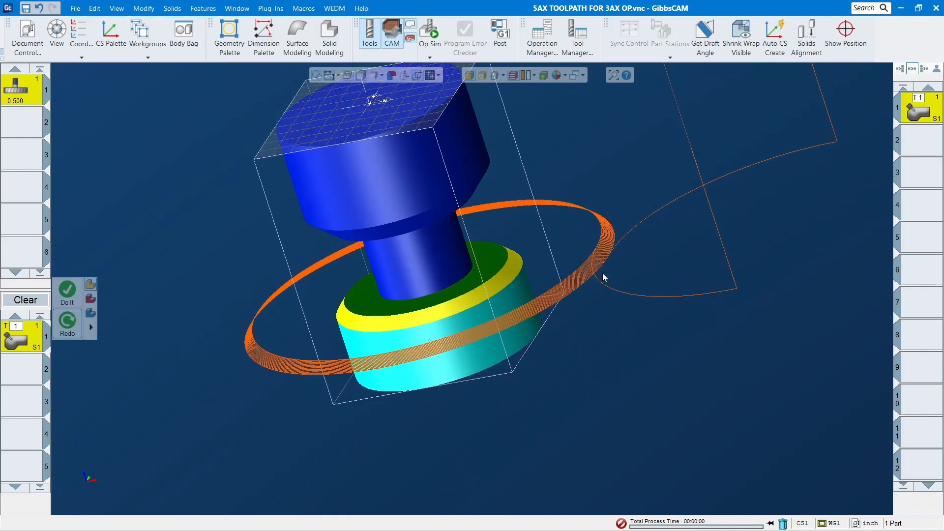
middle_click_drag(401, 321, 761, 250)
scroll(600, 314, "down", 5)
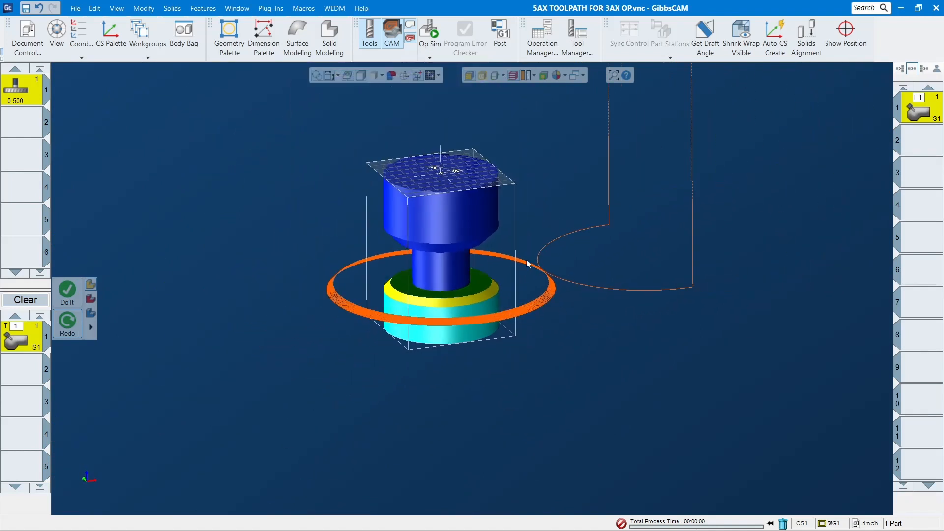
middle_click_drag(526, 260, 661, 263)
scroll(477, 325, "up", 3)
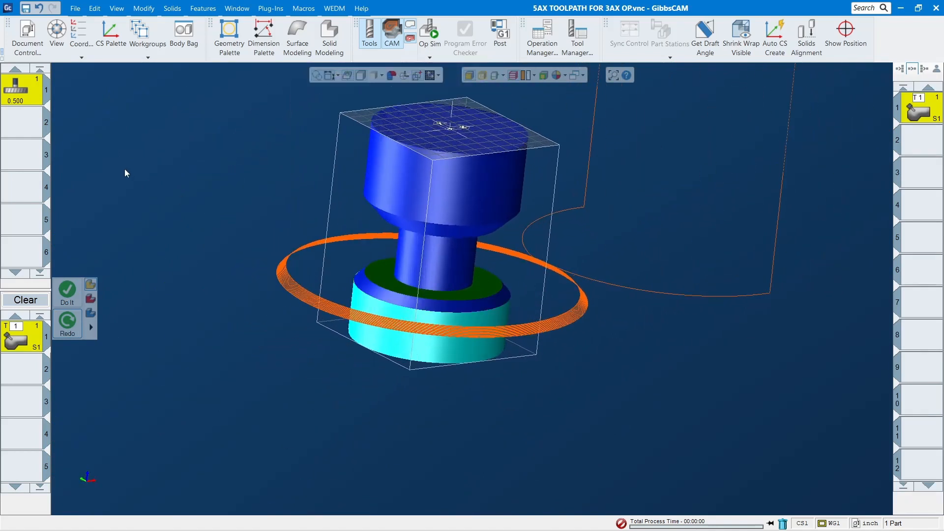
Run the Op Sim material removal simulation and inspect the cut on the lower chamfer, closing the simulation when done
left_click(429, 30)
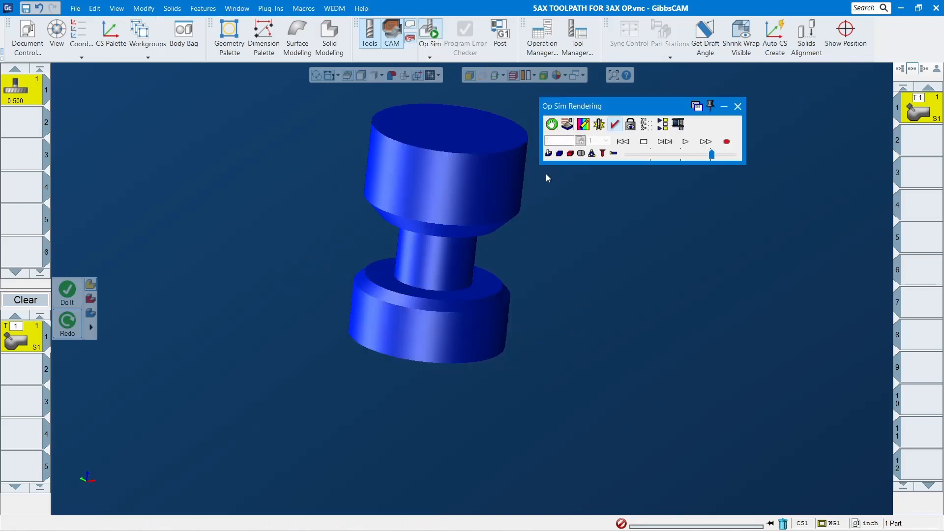
left_click(685, 142)
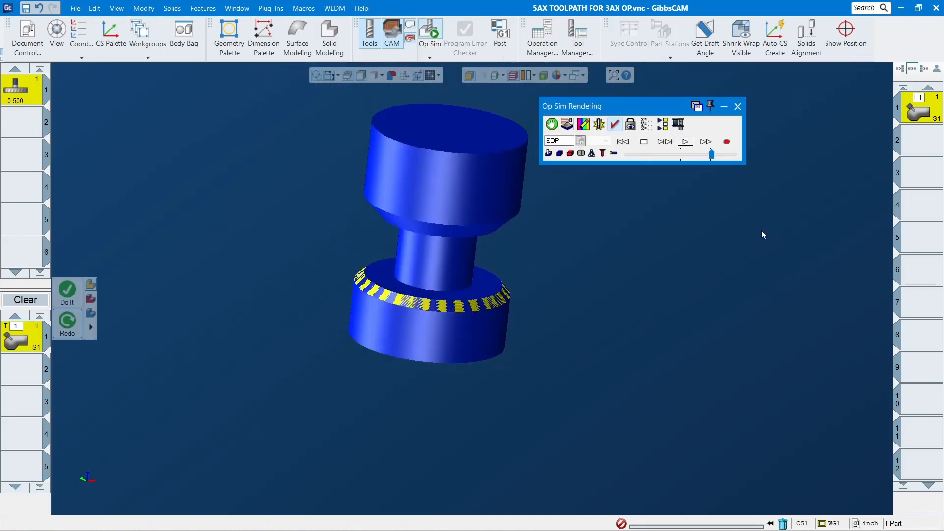
left_click_drag(341, 232, 708, 418)
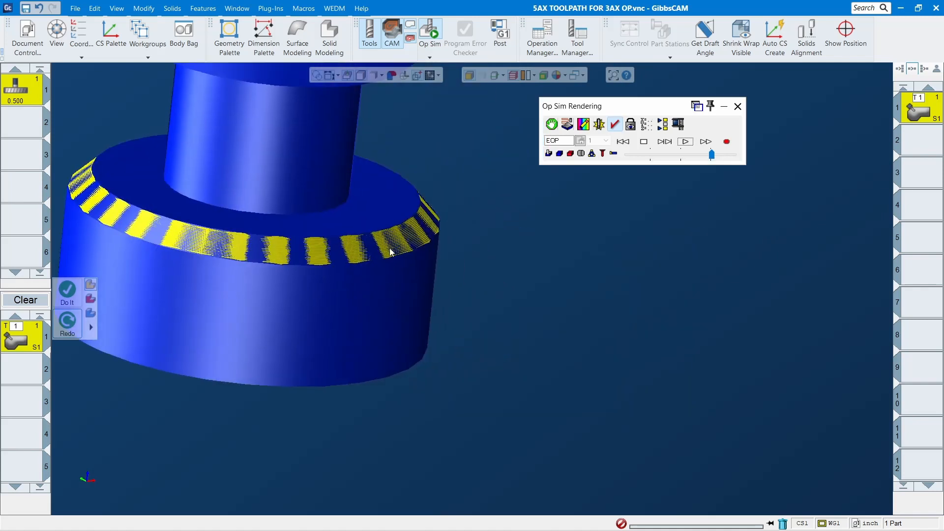
scroll(473, 289, "down", 3)
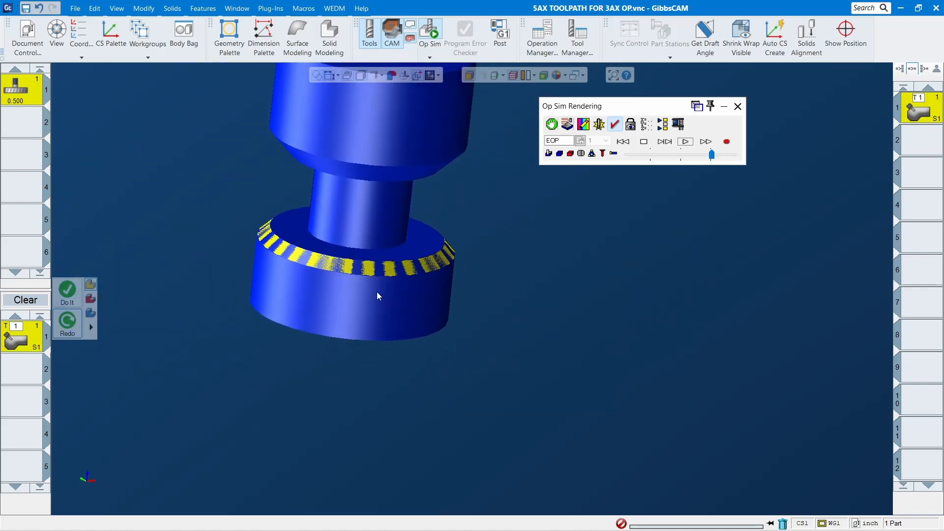
middle_click_drag(343, 256, 331, 298)
scroll(331, 298, "up", 1)
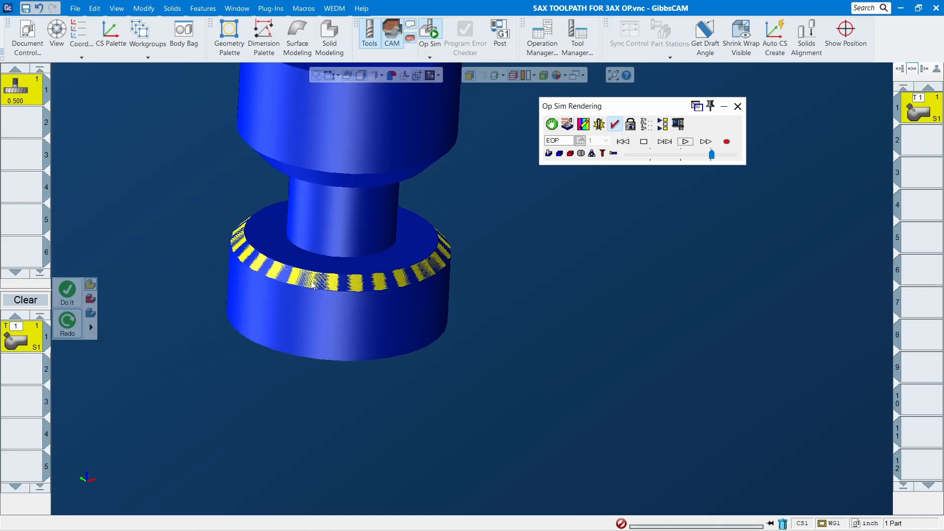
scroll(331, 300, "down", 4)
scroll(349, 262, "up", 1)
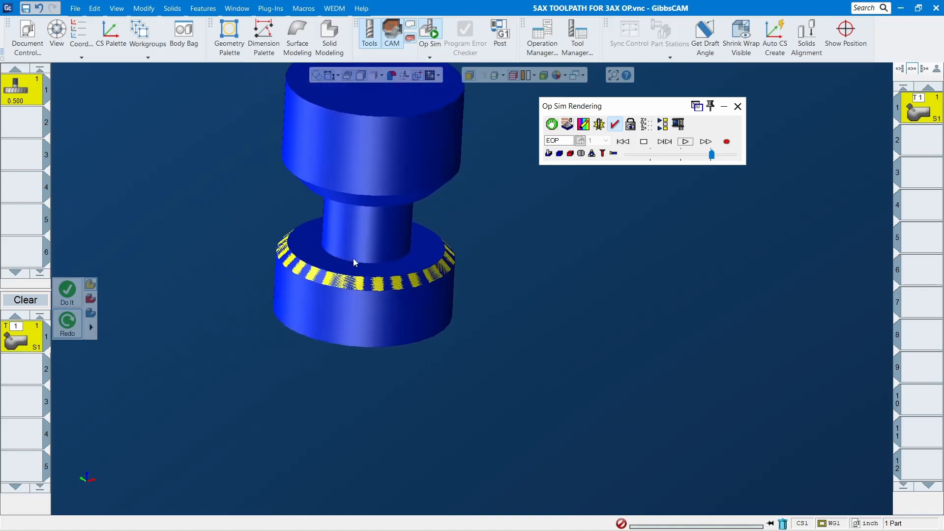
left_click(738, 106)
Assign the upper cylinder's outer wall as the first edge surface and its underside ring face as the second edge surface
middle_click_drag(580, 378, 739, 159)
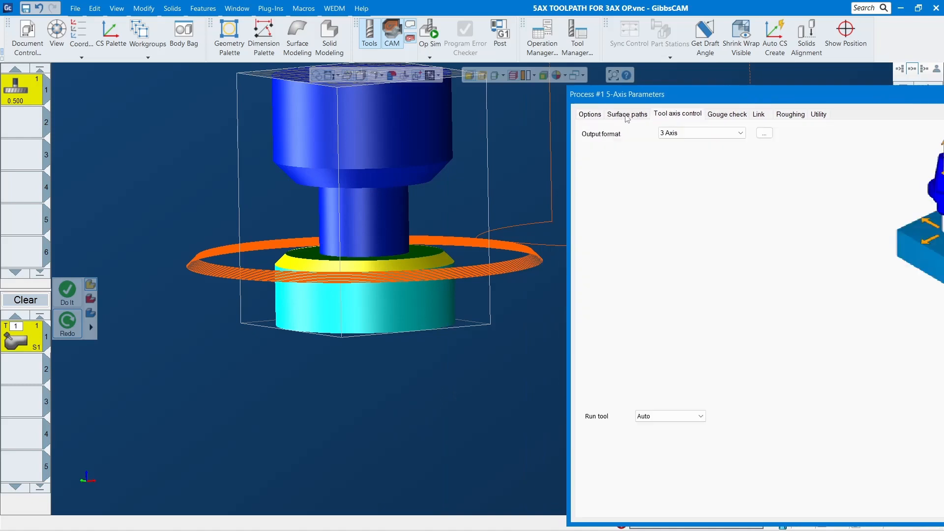
left_click(628, 114)
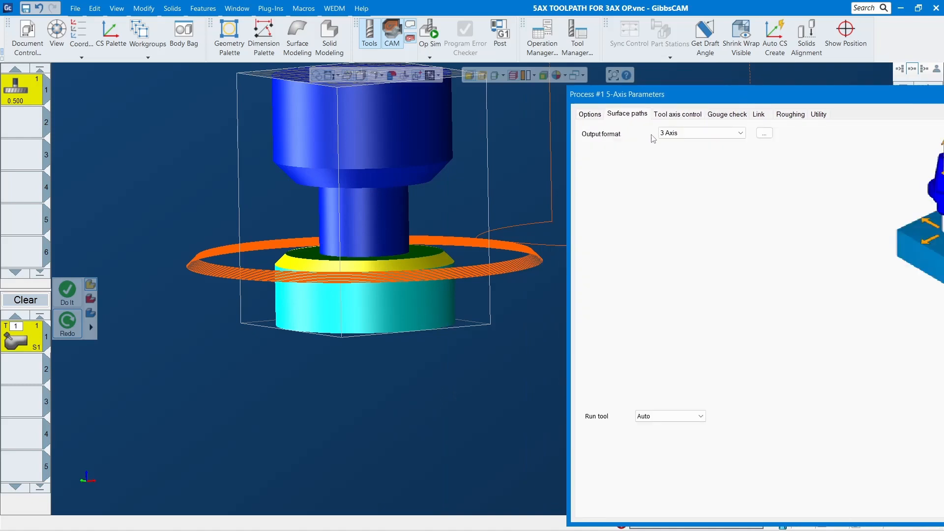
left_click(627, 178)
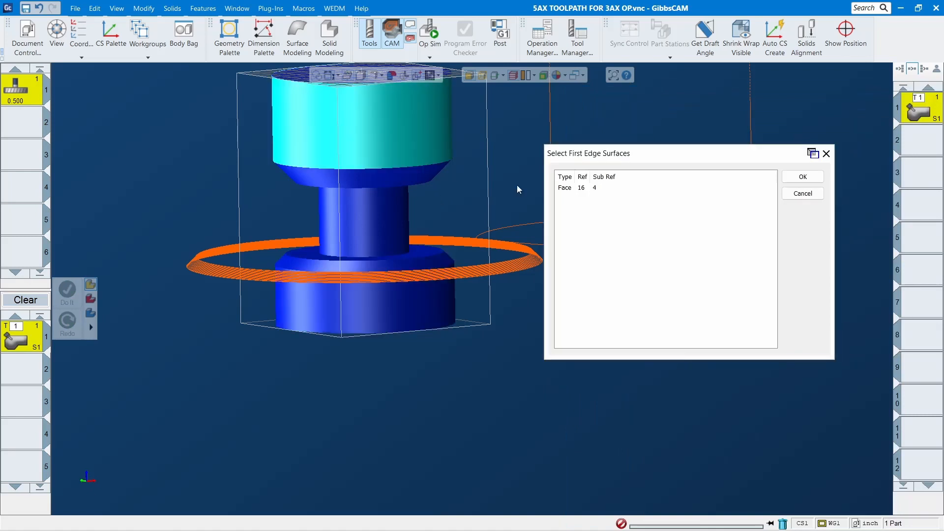
left_click(803, 177)
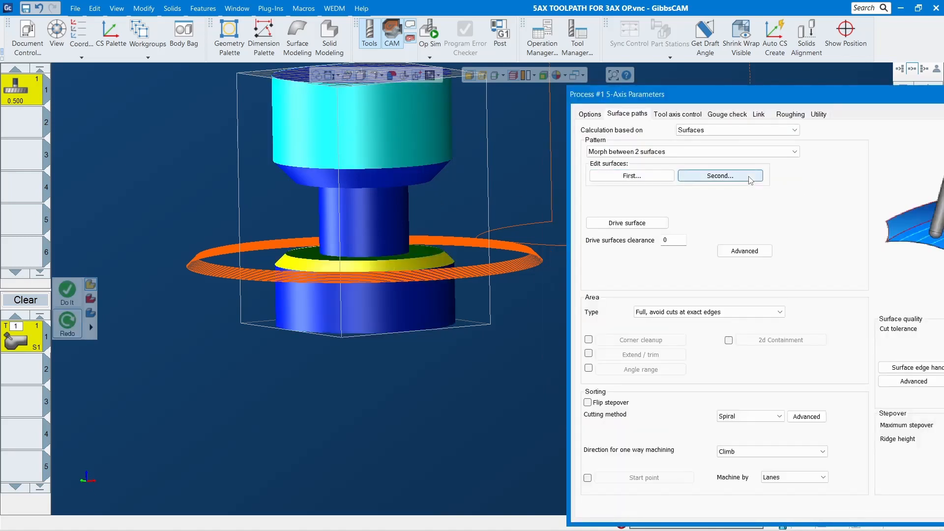
left_click(721, 176)
middle_click_drag(415, 385, 316, 190)
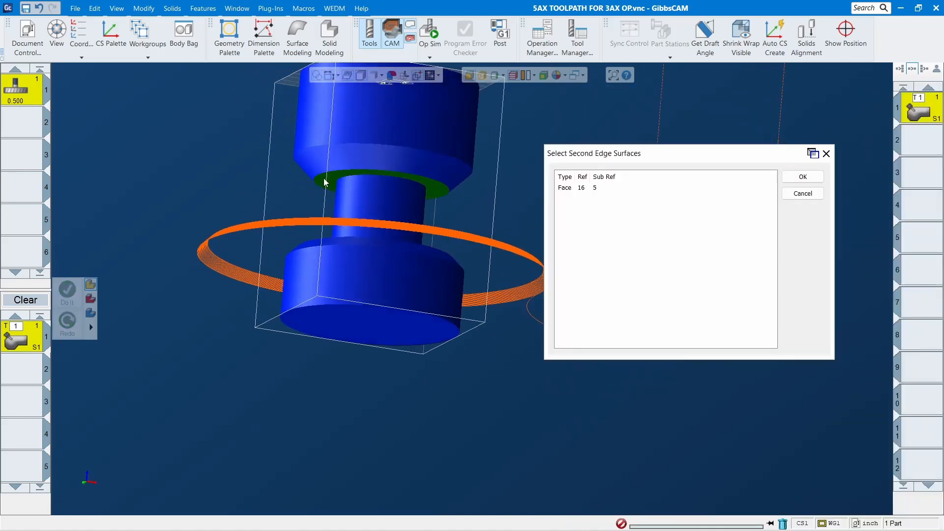
left_click(786, 177)
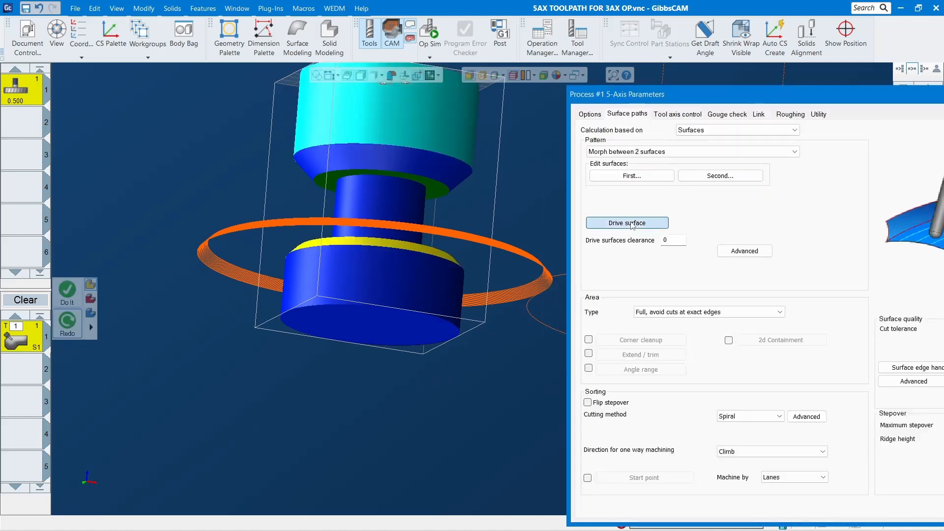
Assign the upper undercut chamfer as the drive surface and generate its toolpath as a second operation
left_click(632, 223)
left_click(359, 165)
left_click(801, 178)
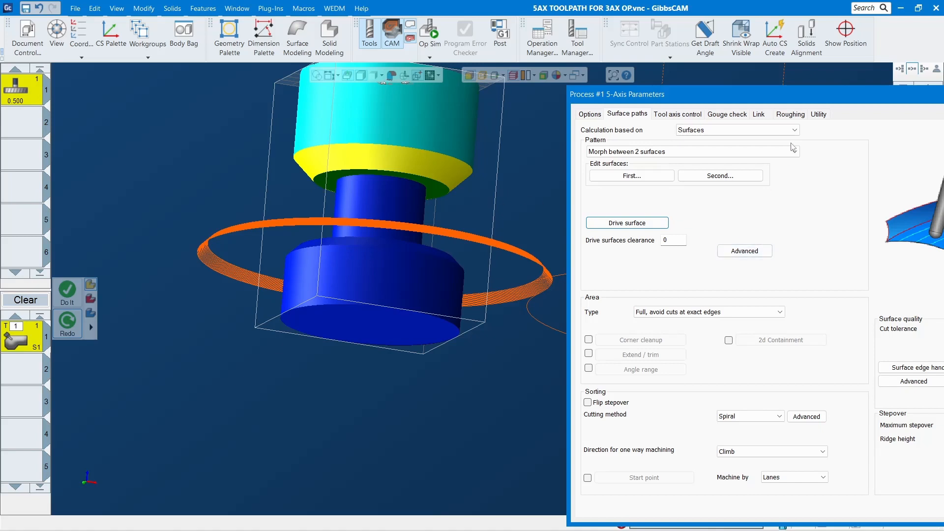
left_click(77, 290)
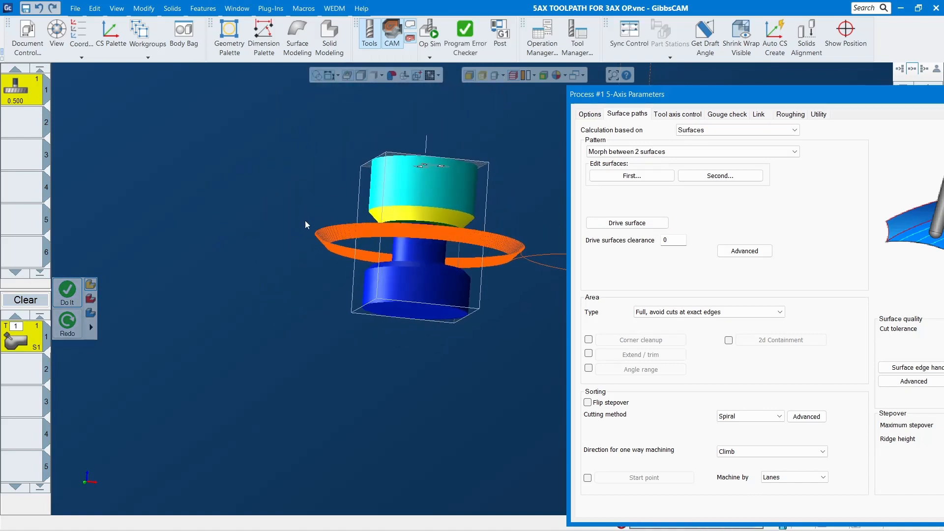
Close the process parameters and play the Op Sim simulation through the upper chamfer operation at a slower speed
left_click_drag(860, 95, 610, 95)
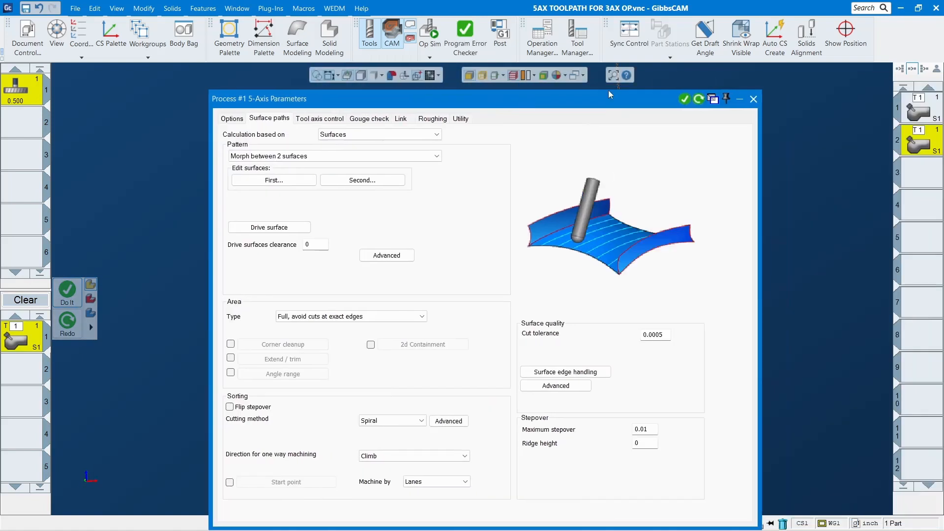
left_click(753, 99)
left_click(429, 34)
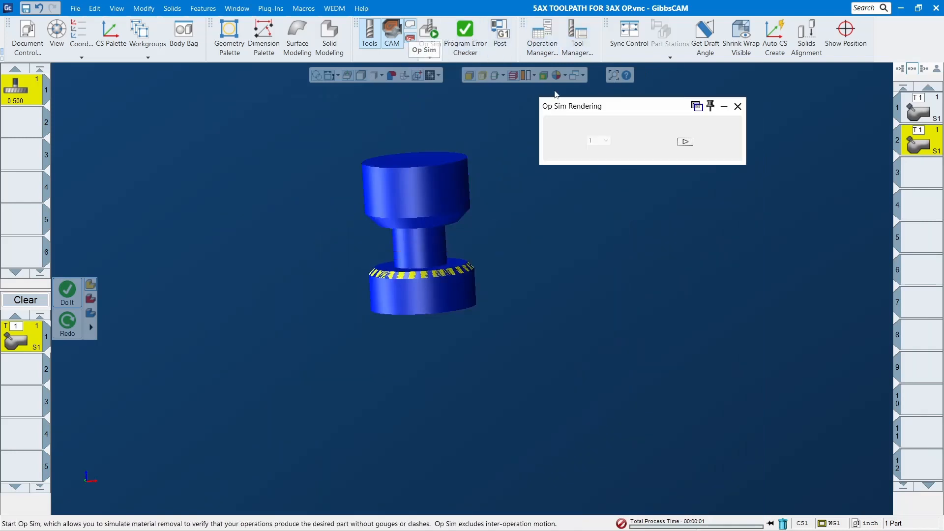
left_click(685, 142)
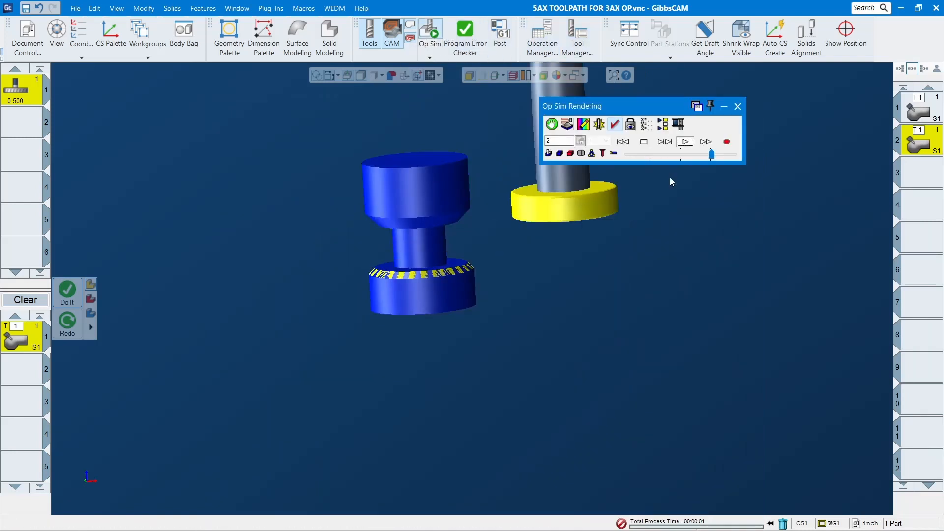
left_click(690, 155)
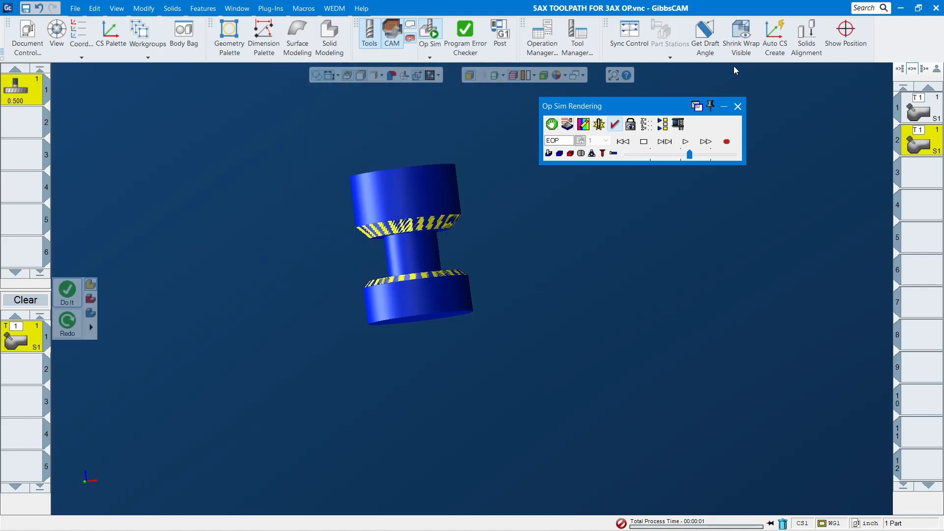
Inspect the simulated cuts on both the upper and lower chamfers from several angles, and close the simulation
left_click_drag(236, 217, 621, 314)
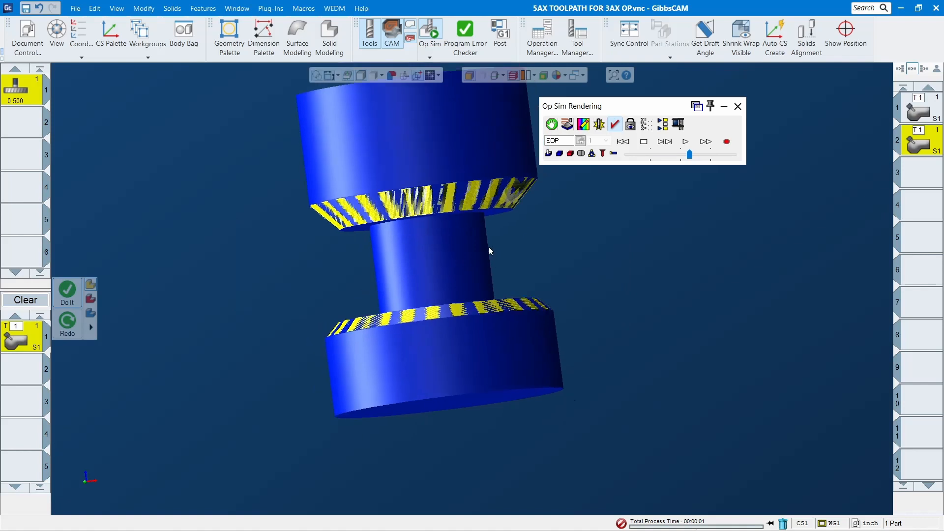
middle_click_drag(489, 246, 609, 369)
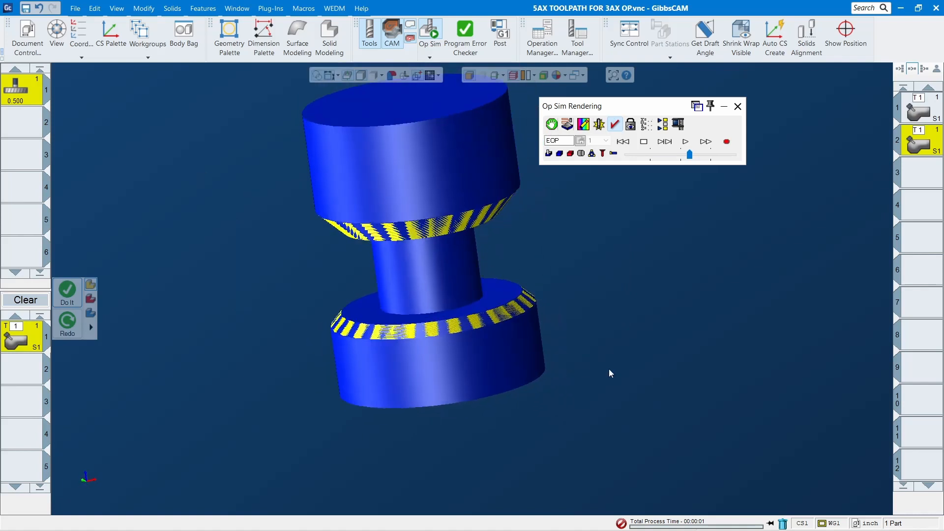
middle_click_drag(434, 293, 718, 351)
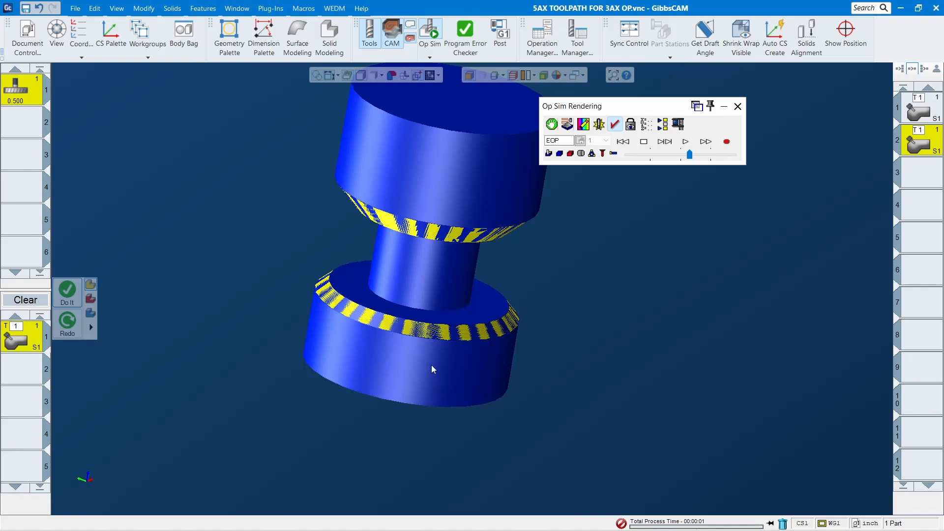
middle_click_drag(432, 371, 133, 285)
middle_click_drag(550, 310, 303, 132)
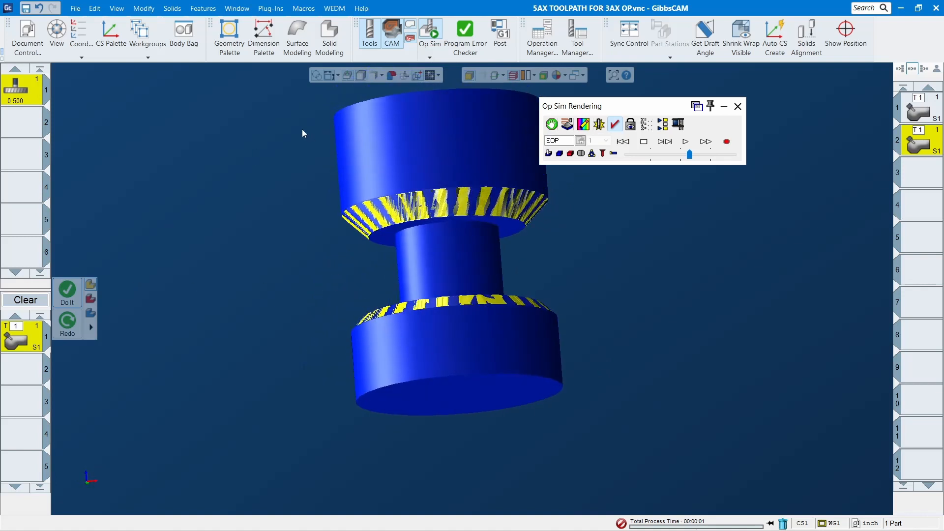
middle_click_drag(460, 247, 360, 173)
left_click_drag(285, 158, 723, 425)
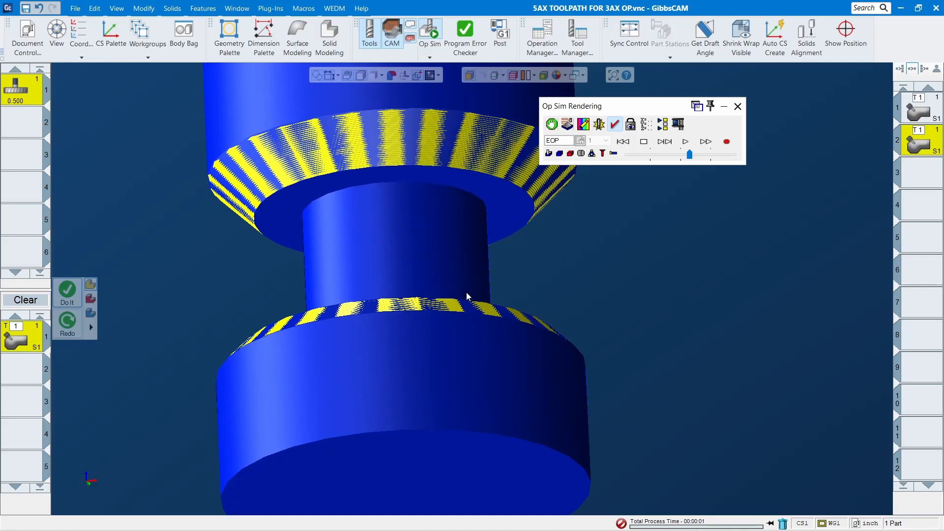
scroll(427, 208, "down", 4)
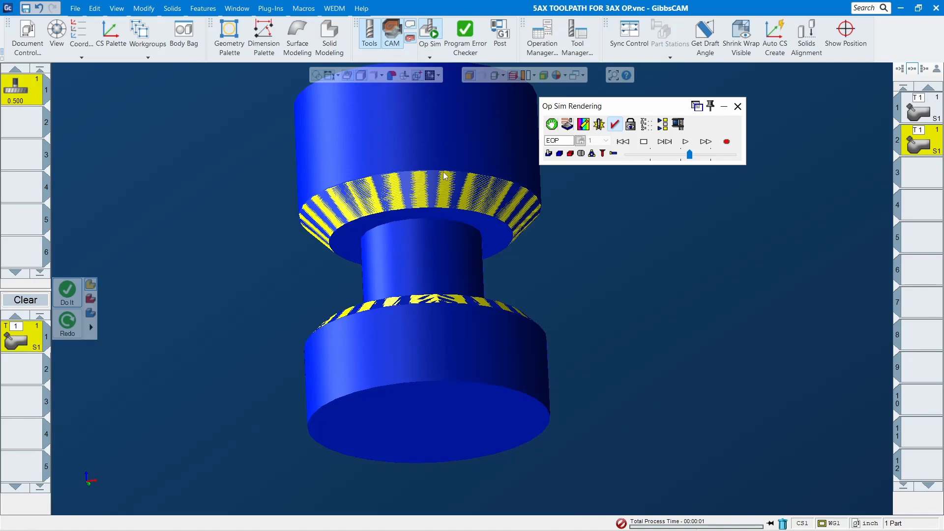
left_click(739, 107)
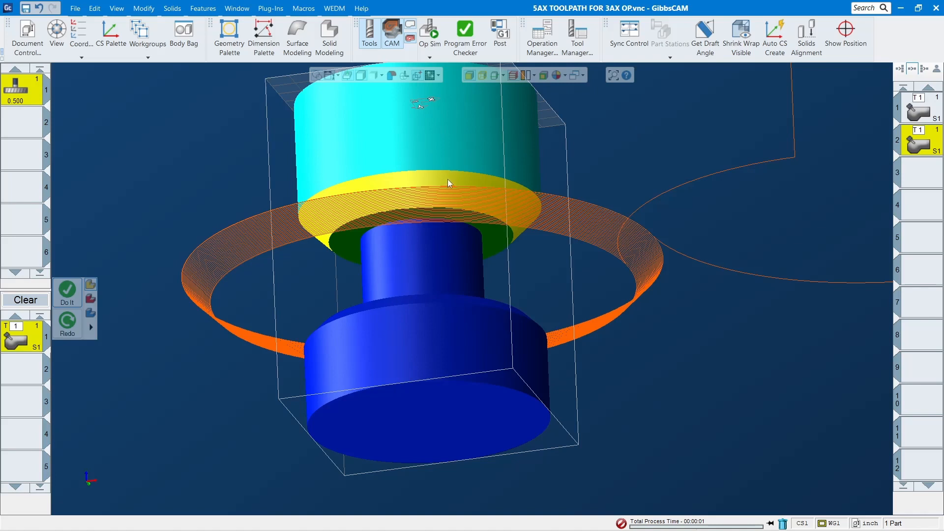
Examine the upper chamfer's spiral toolpath and its lead moves from the side and from below, and clear the face selection
scroll(485, 184, "down", 5)
middle_click_drag(532, 160, 504, 148)
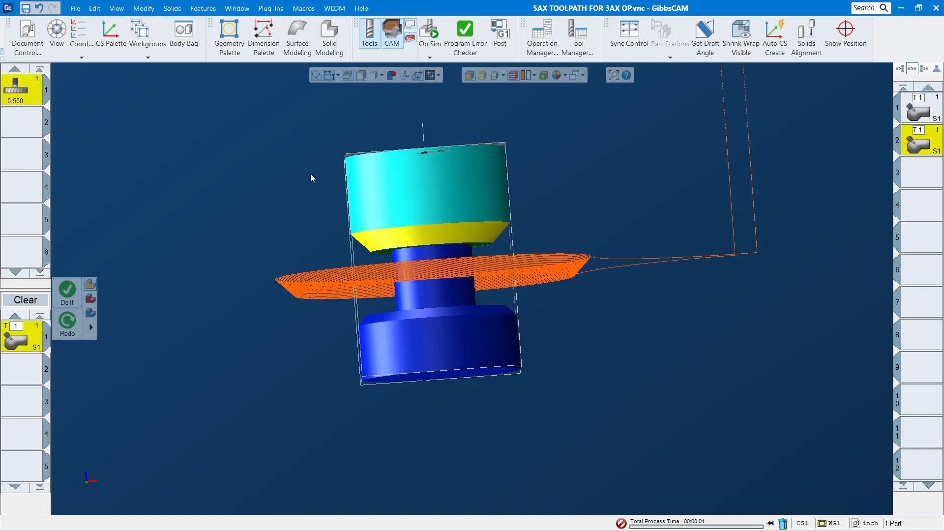
left_click_drag(310, 175, 586, 367)
middle_click_drag(586, 368, 699, 230)
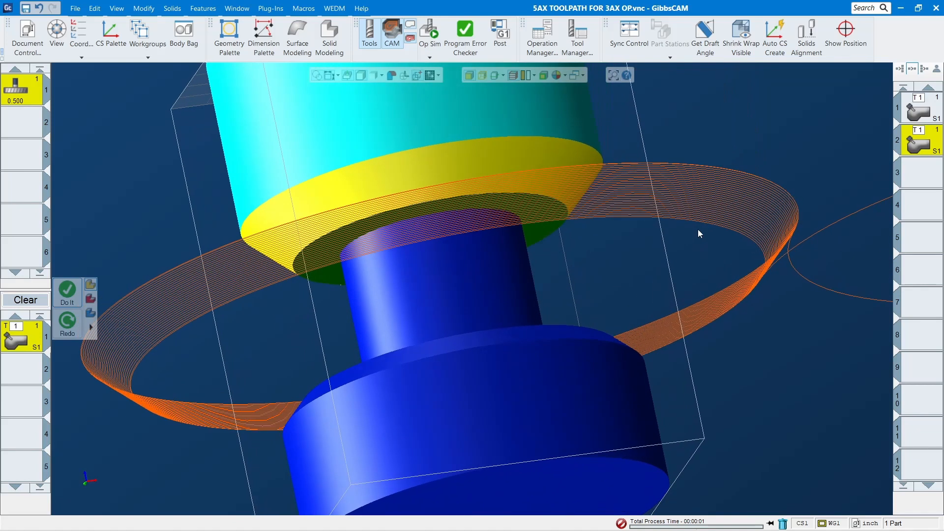
scroll(698, 229, "down", 3)
middle_click_drag(542, 249, 557, 423)
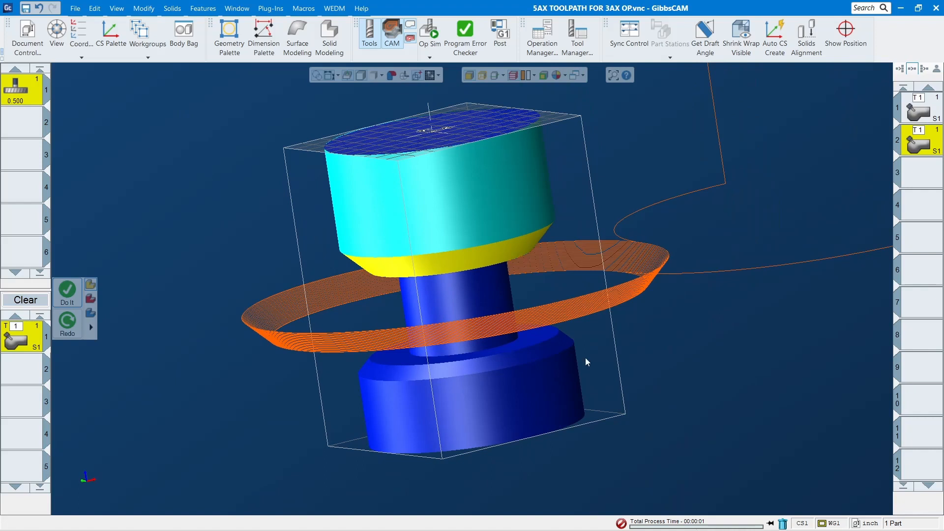
left_click(804, 338)
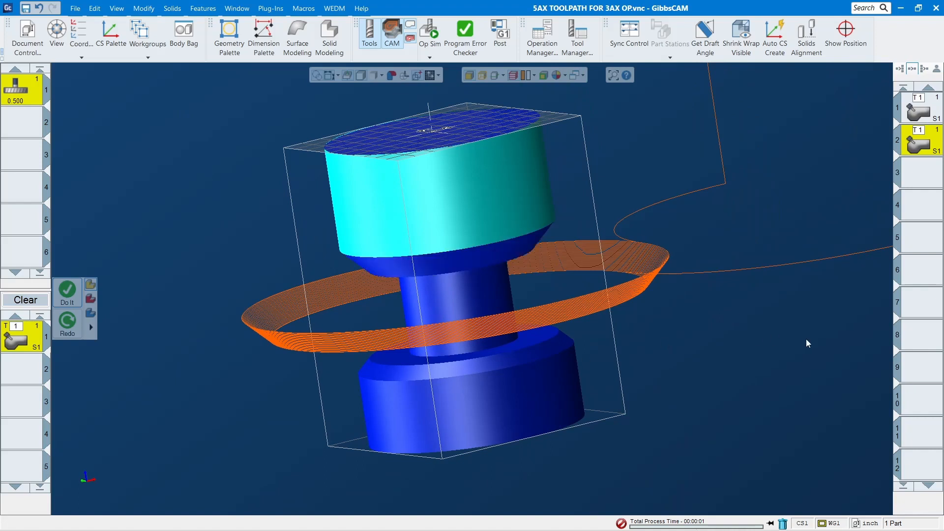